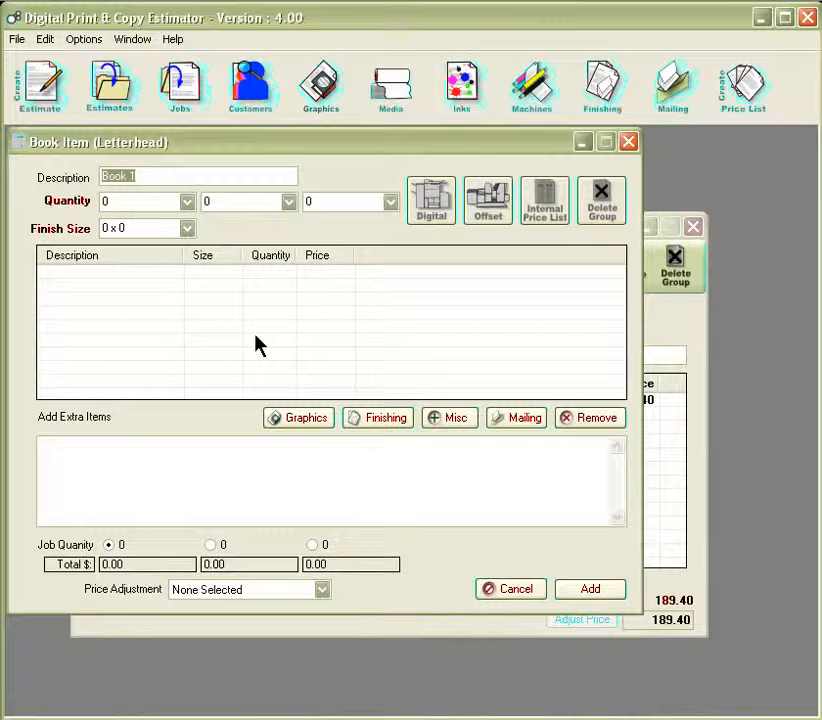
# Step: Describe the book item as Directory, with quantities of 250, 500 and 1000 and a finish size of 8.5 x 11
pyautogui.write('Directory')
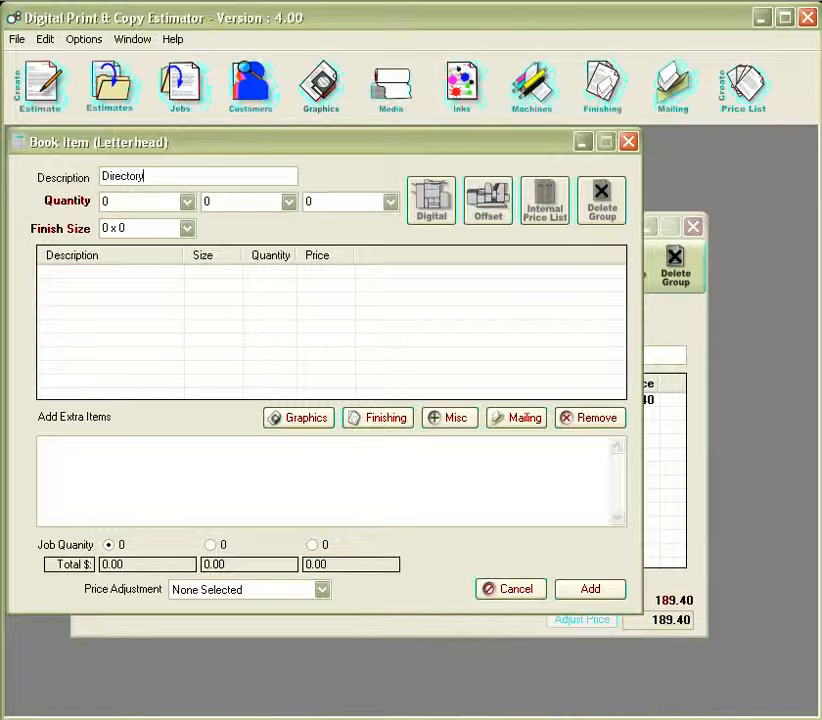
pyautogui.click(188, 202)
pyautogui.click(138, 323)
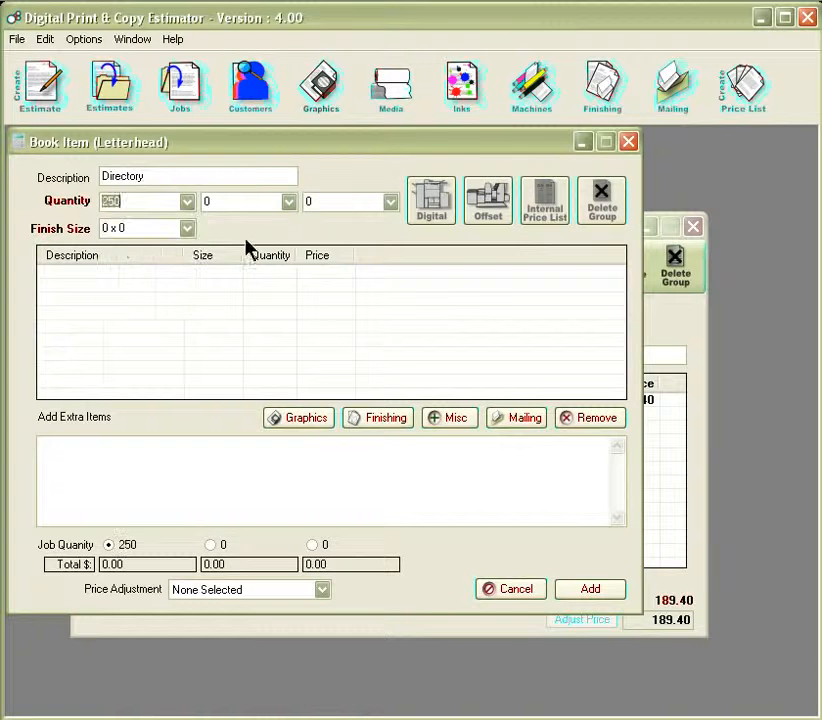
pyautogui.click(287, 203)
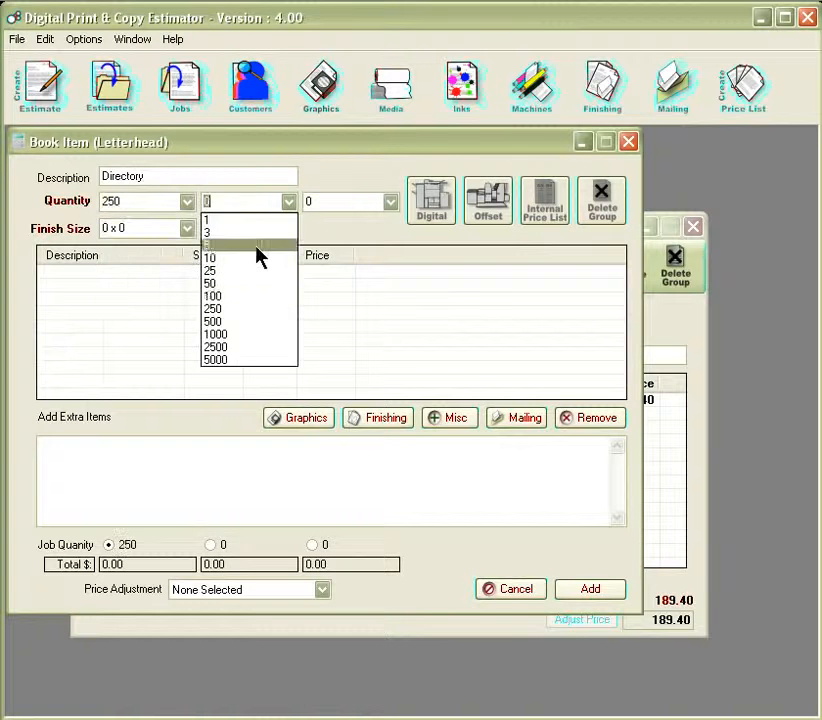
pyautogui.click(222, 321)
pyautogui.click(392, 203)
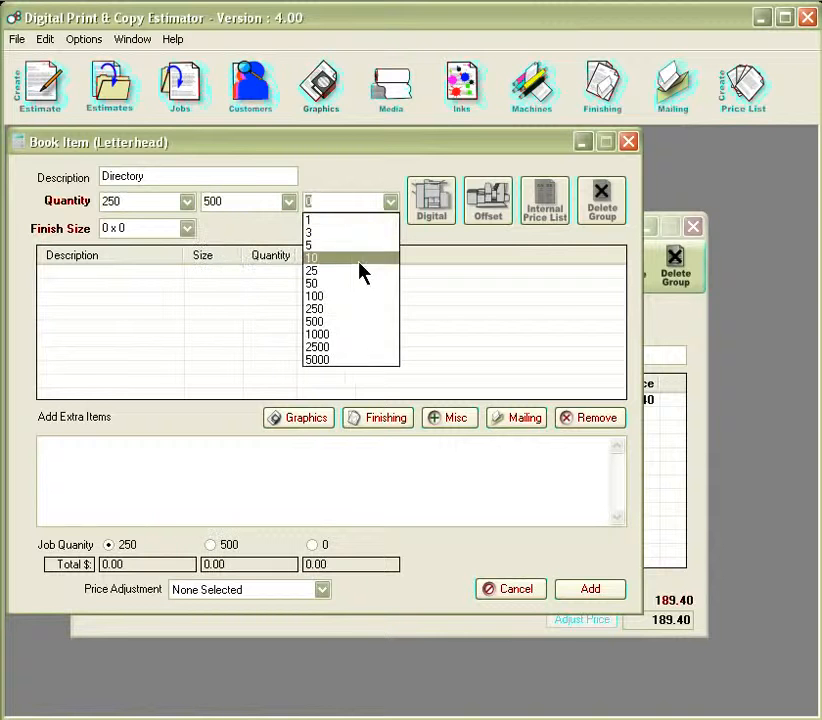
pyautogui.click(340, 335)
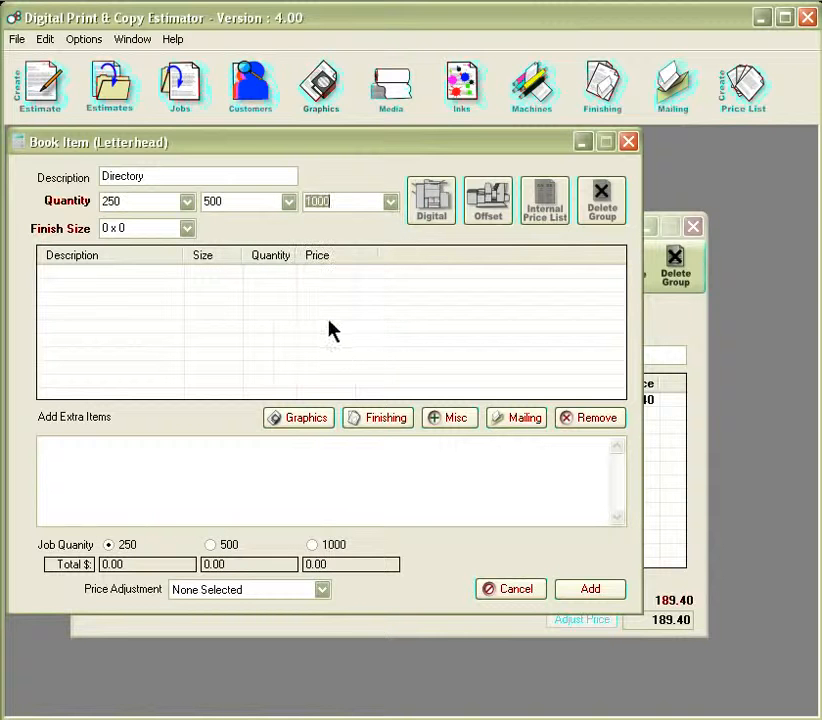
pyautogui.click(187, 229)
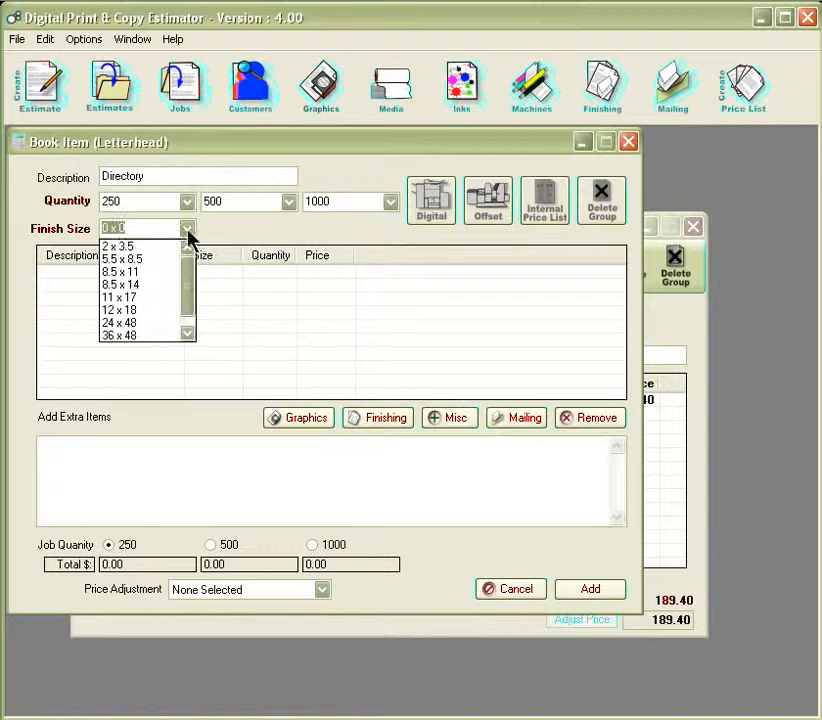
pyautogui.click(152, 274)
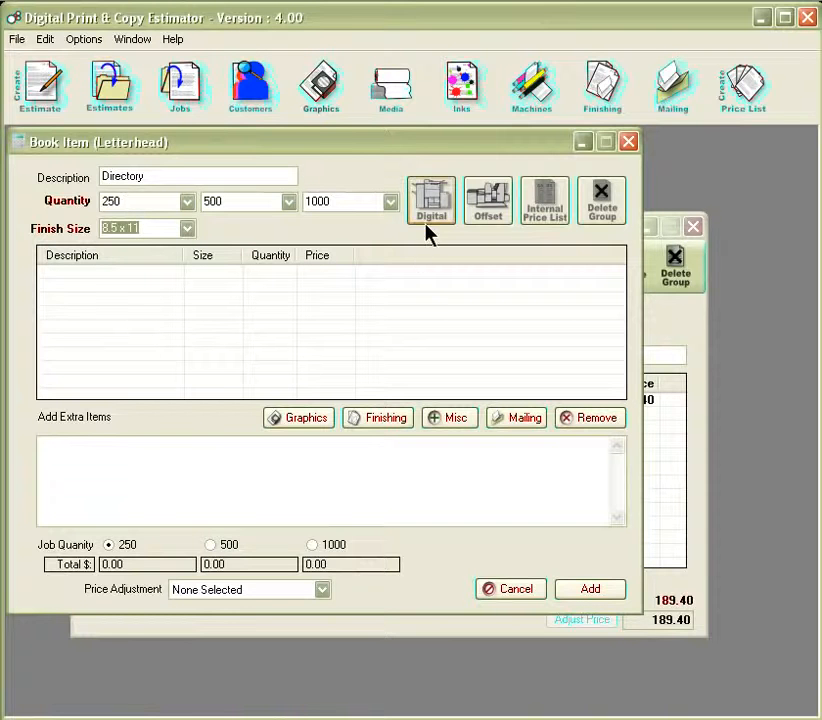
# Step: Start an offset item for the book described as Cover Page and assign it the generic 20# Bond 11 x 17 stock
pyautogui.click(478, 210)
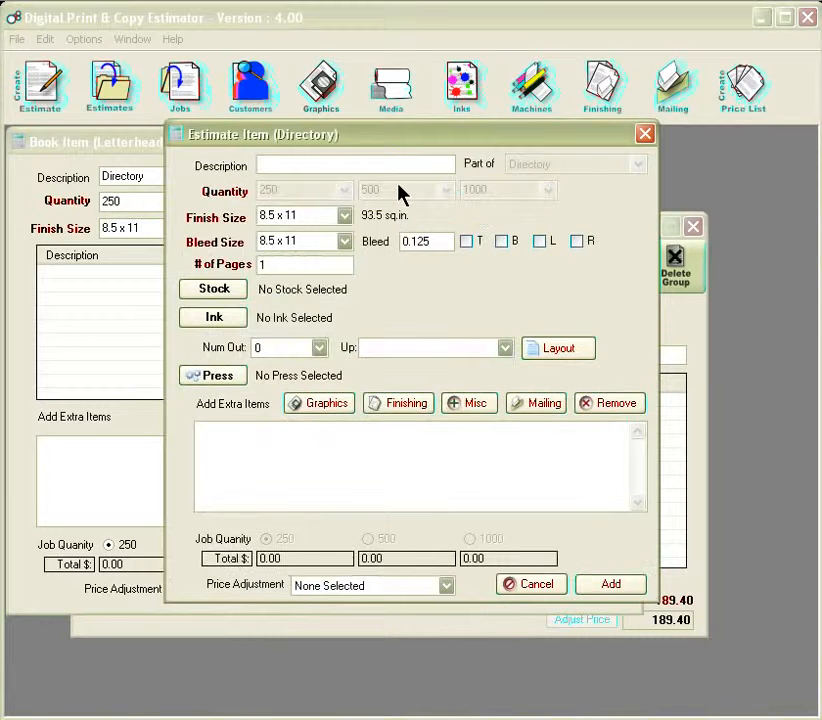
pyautogui.write('Cov')
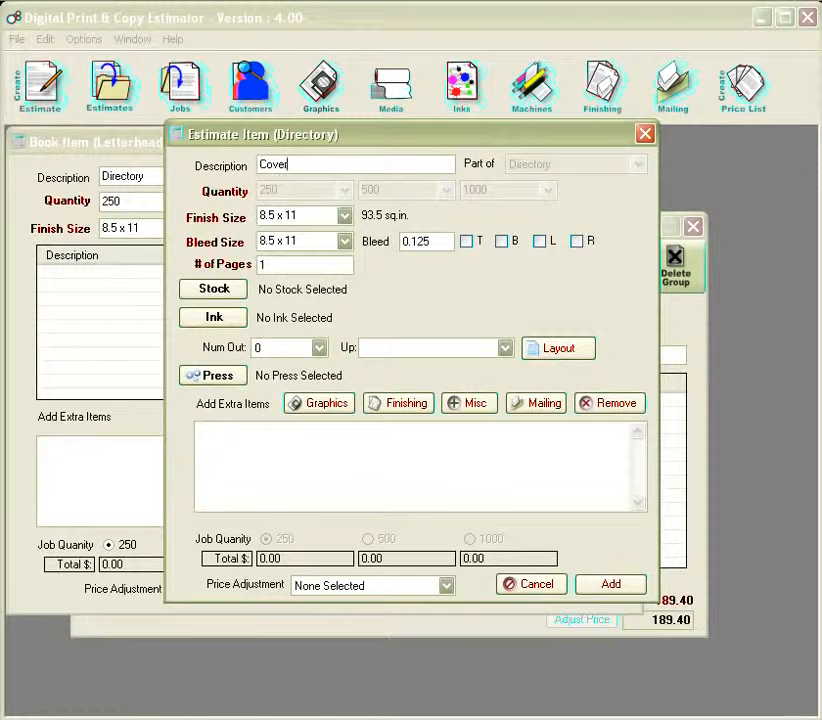
pyautogui.write('er Page')
pyautogui.click(208, 292)
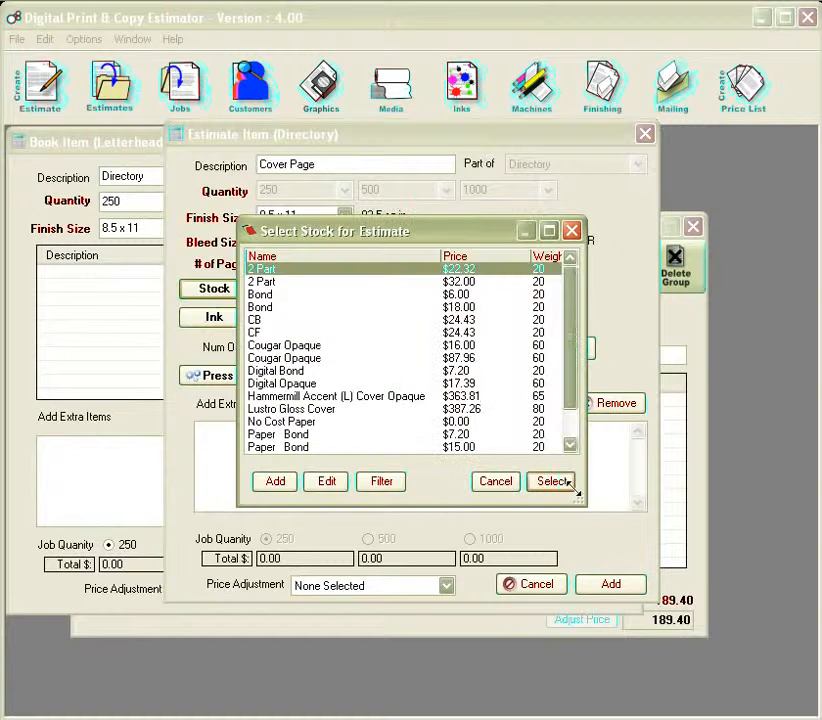
pyautogui.moveTo(584, 504); pyautogui.dragTo(747, 507)
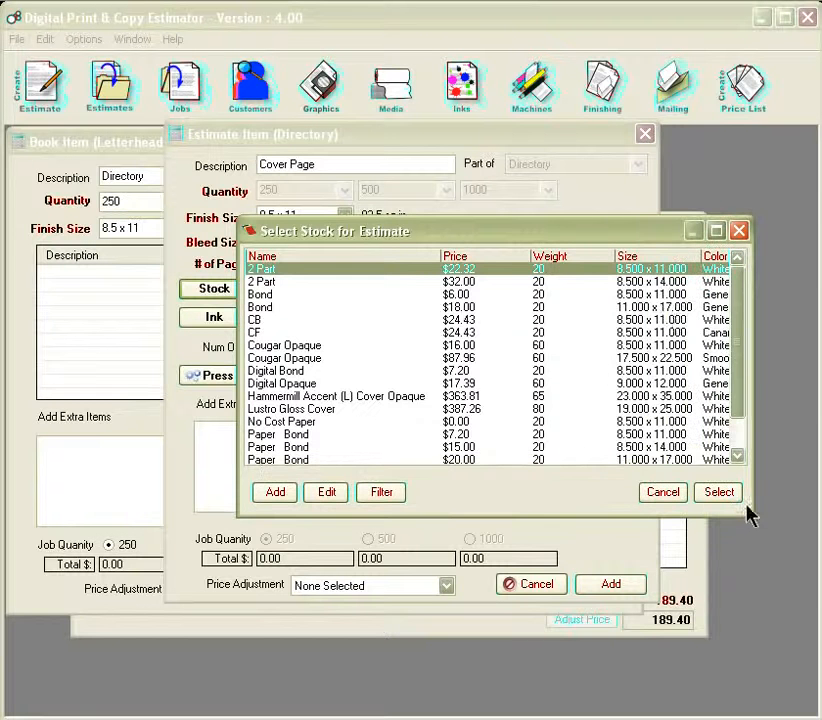
pyautogui.doubleClick(668, 308)
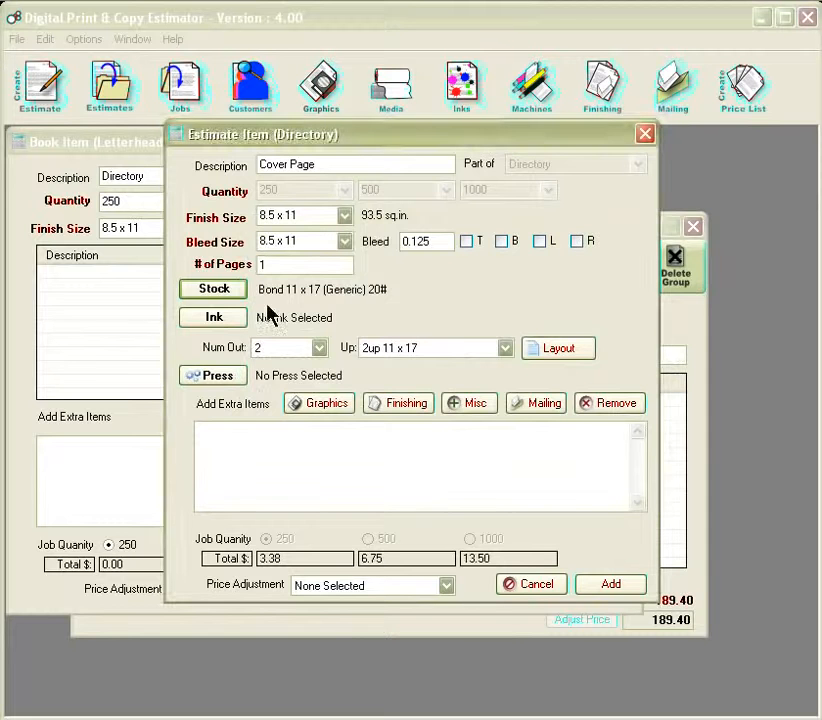
# Step: Add Process Black and Process Cyan at 9% coverage to the cover page's front-side inks
pyautogui.click(237, 319)
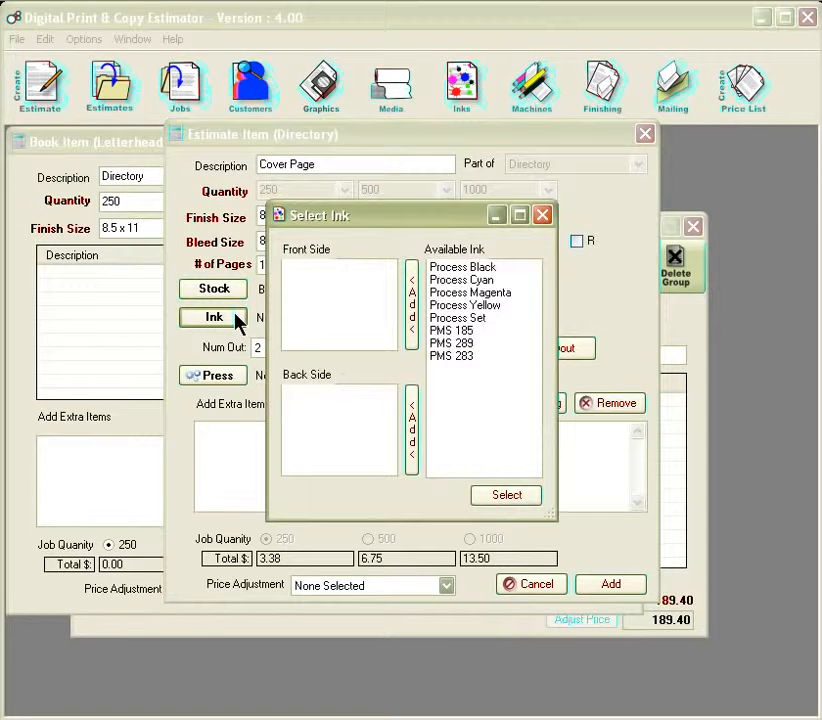
pyautogui.click(460, 269)
pyautogui.click(413, 292)
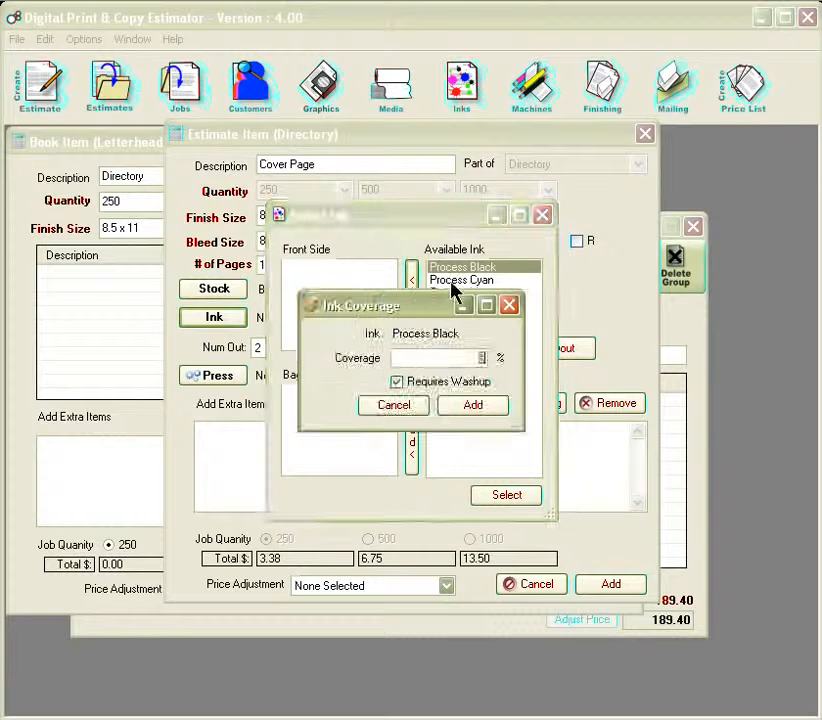
pyautogui.click(473, 405)
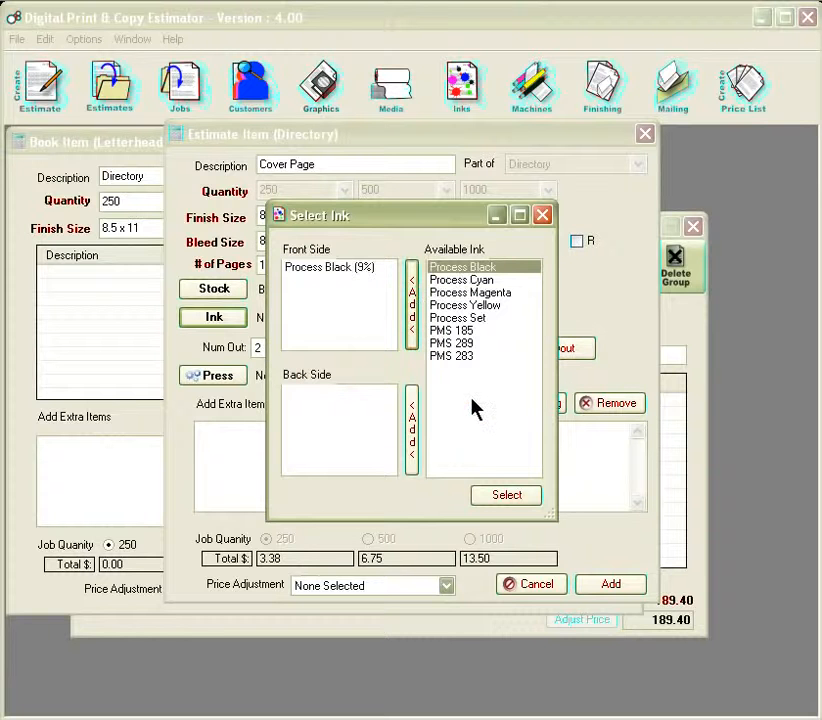
pyautogui.click(452, 281)
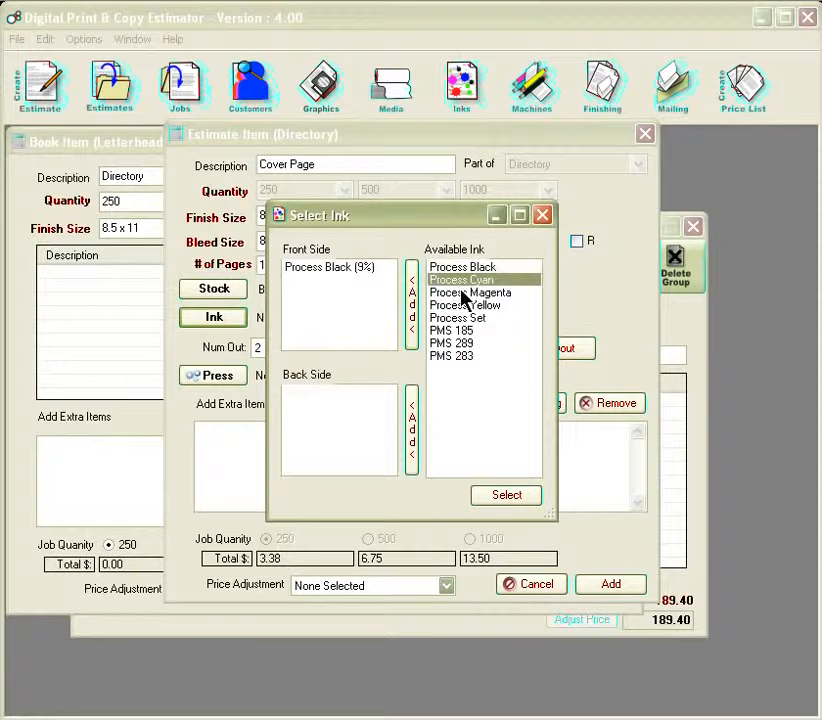
pyautogui.click(413, 308)
pyautogui.write('9')
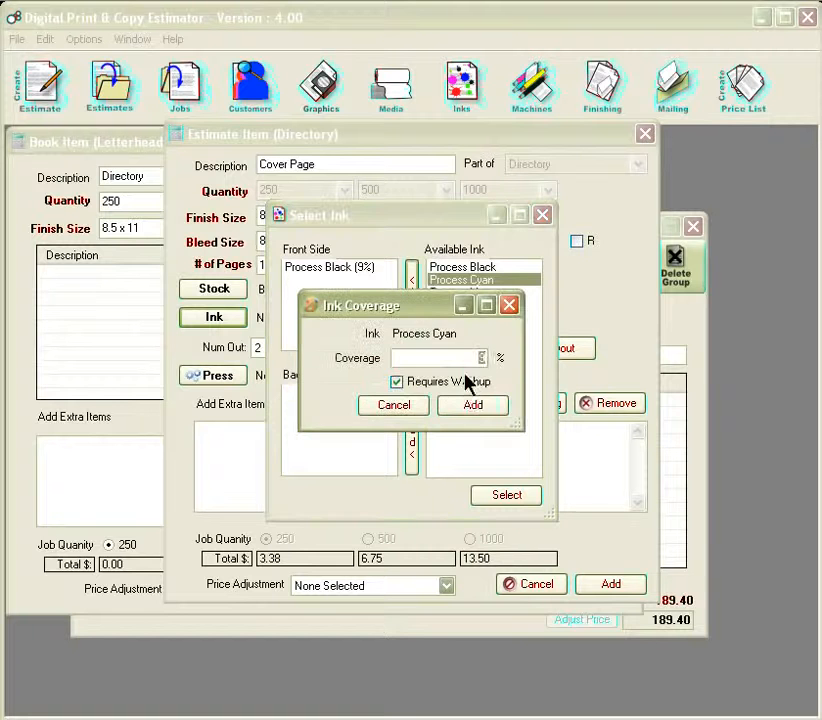
pyautogui.click(473, 405)
# Step: Add Process Magenta and Process Yellow at 9% coverage to the cover page's front-side inks
pyautogui.click(455, 293)
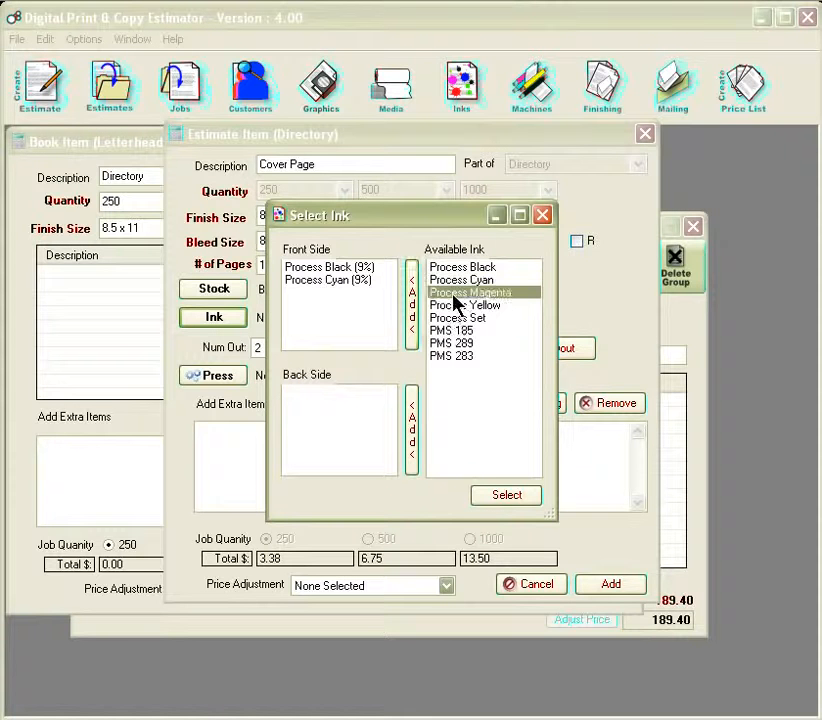
pyautogui.click(410, 316)
pyautogui.write('9')
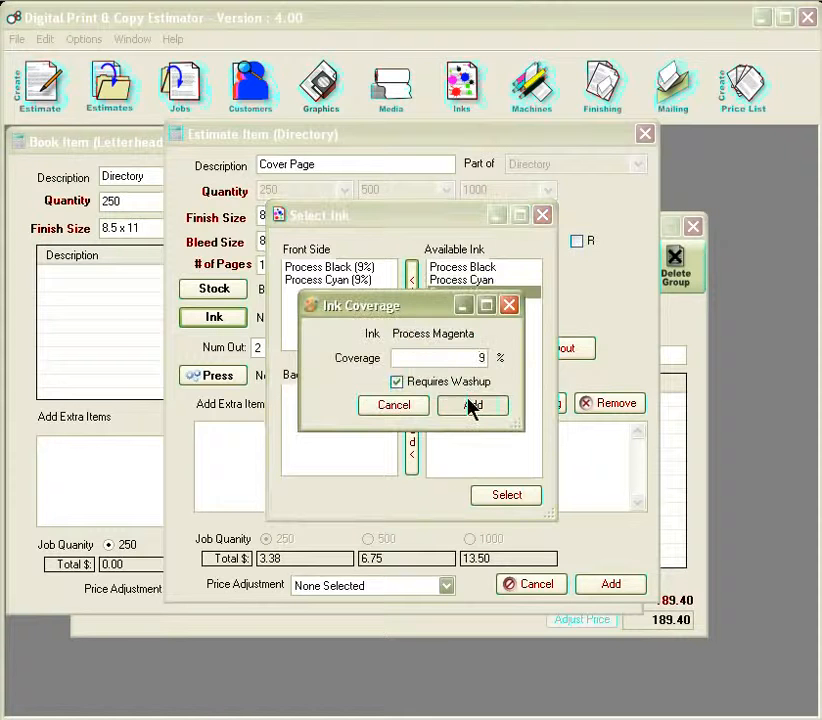
pyautogui.click(471, 405)
pyautogui.click(465, 305)
pyautogui.click(410, 316)
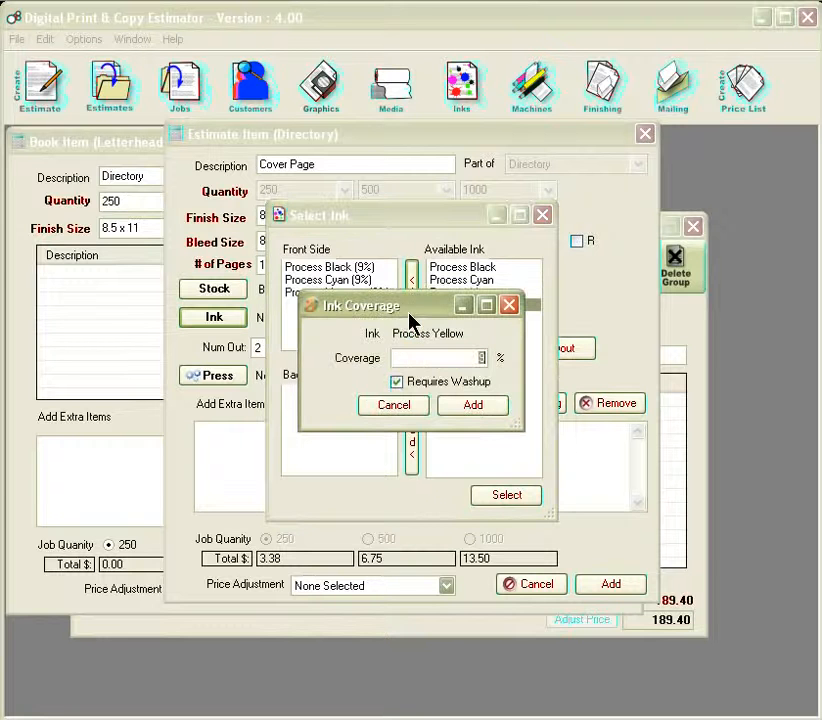
pyautogui.write('9')
pyautogui.click(471, 405)
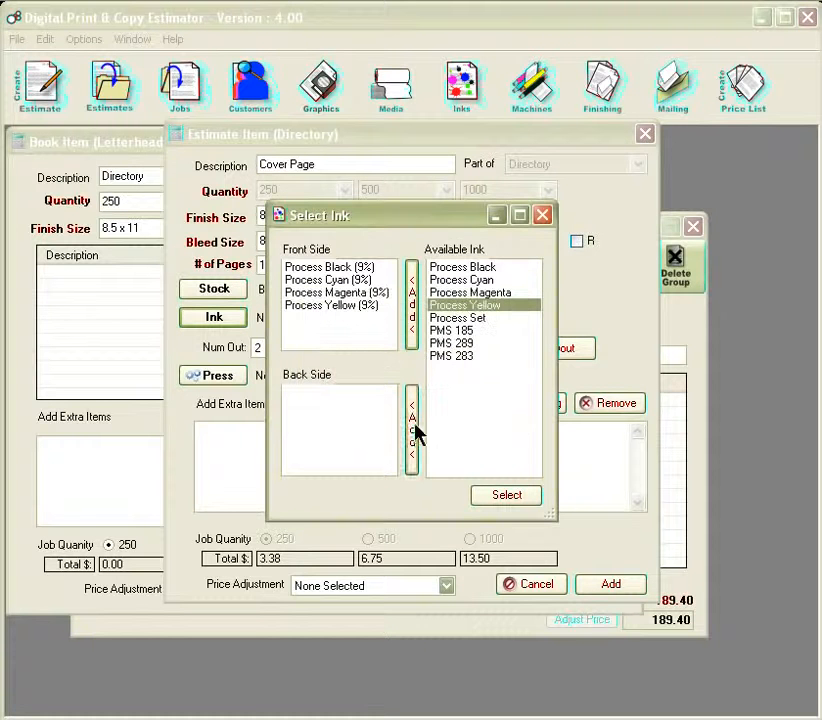
pyautogui.click(412, 428)
pyautogui.write('9')
pyautogui.click(468, 407)
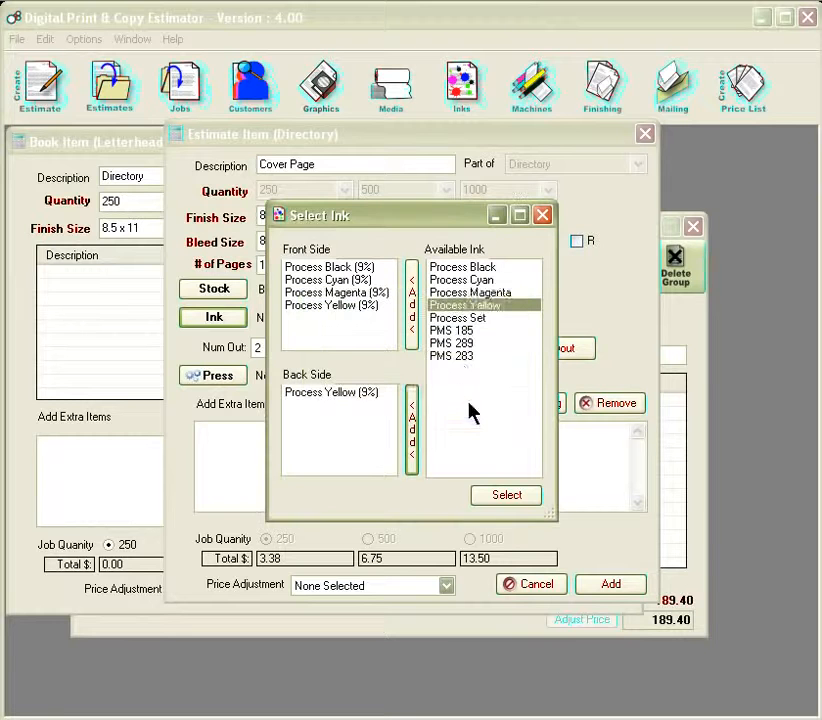
pyautogui.click(469, 294)
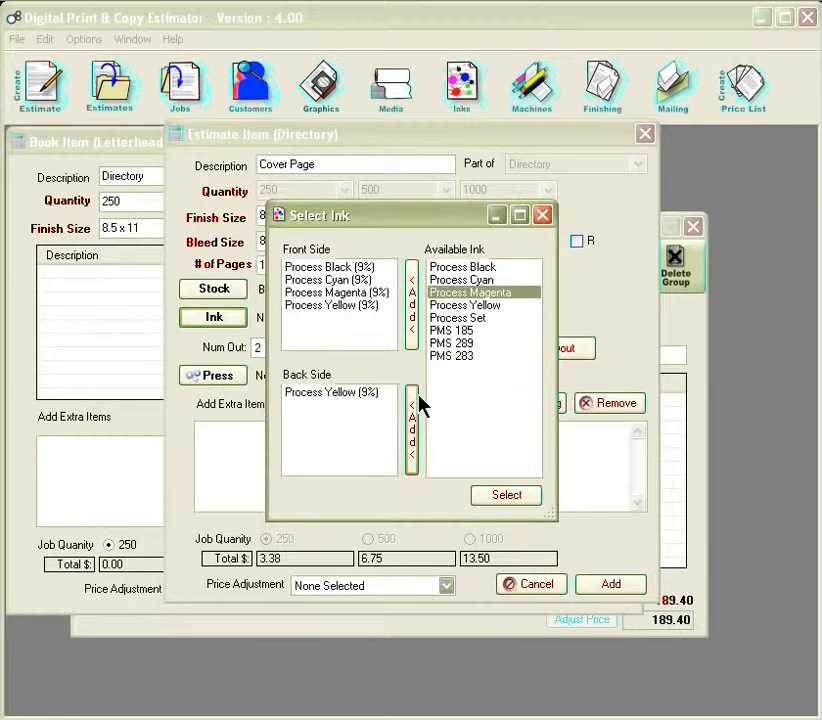
pyautogui.click(357, 393)
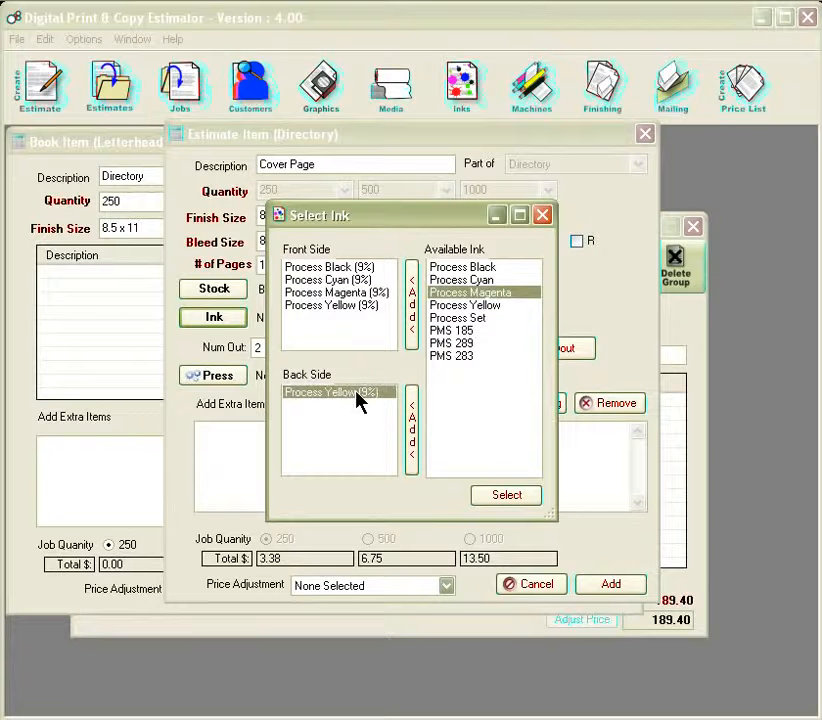
pyautogui.rightClick(357, 393)
pyautogui.click(385, 400)
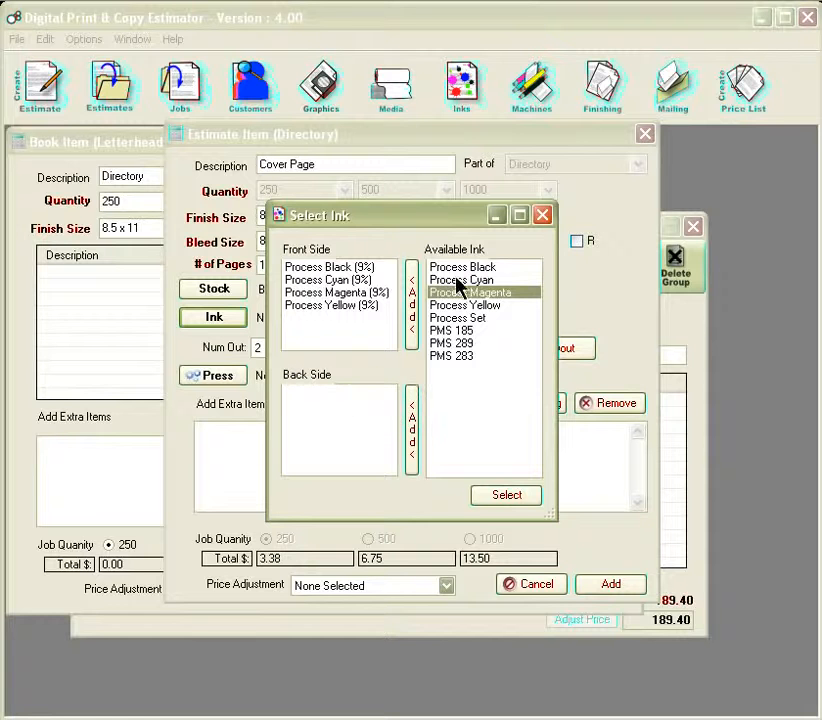
# Step: Add Process Black and Process Cyan at 9% coverage to the cover page's back-side inks
pyautogui.click(461, 270)
pyautogui.click(411, 412)
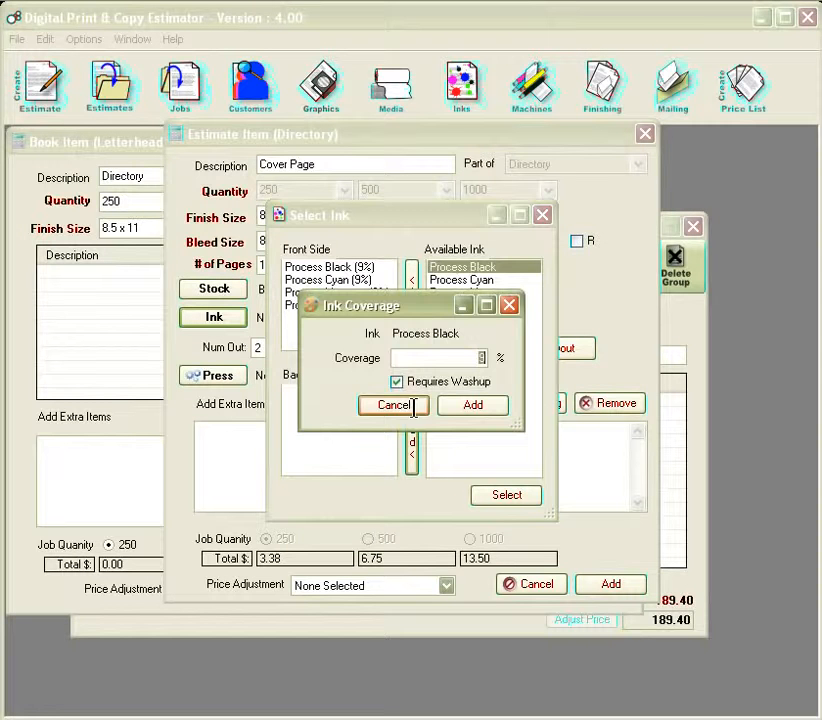
pyautogui.click(472, 408)
pyautogui.click(458, 282)
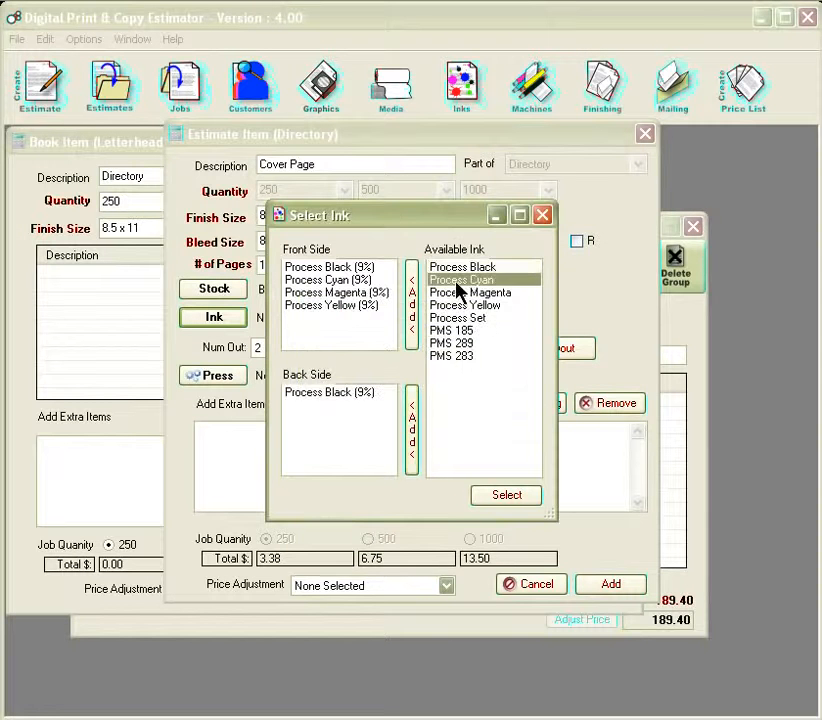
pyautogui.click(413, 422)
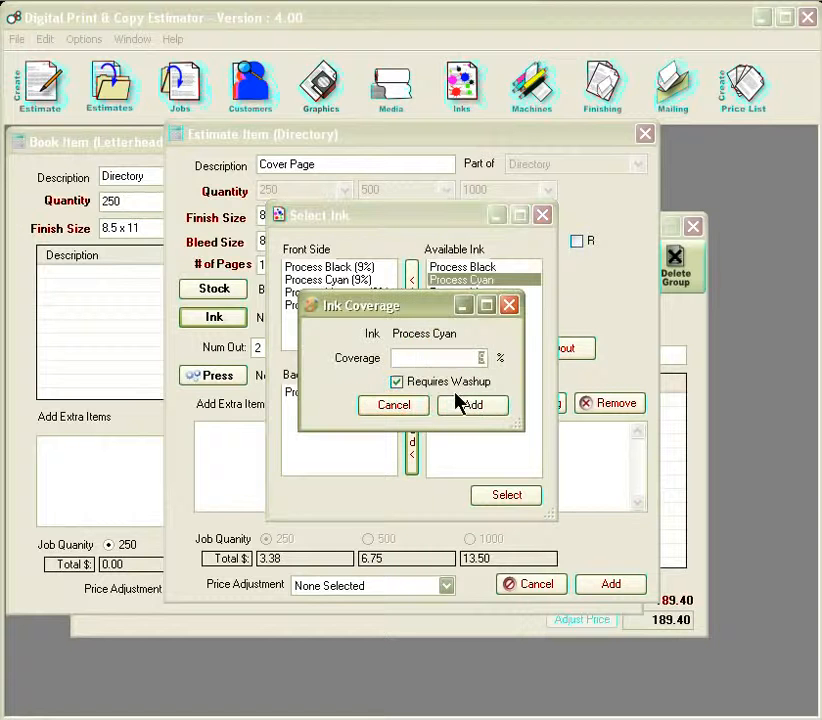
pyautogui.click(459, 401)
# Step: Add Process Magenta and Process Yellow at 9% coverage to the back-side inks and accept the ink selection
pyautogui.click(463, 292)
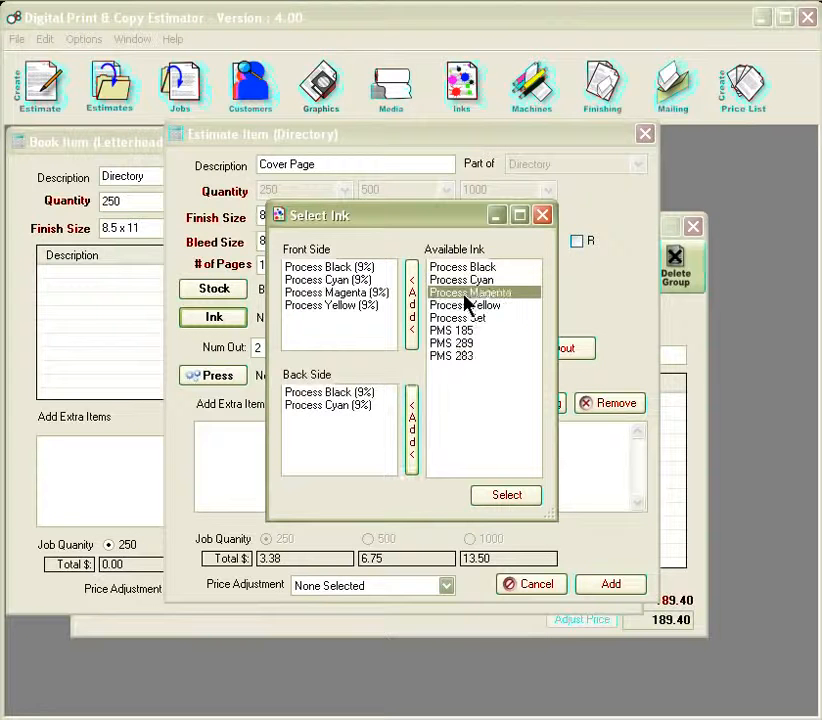
pyautogui.click(416, 430)
pyautogui.click(474, 408)
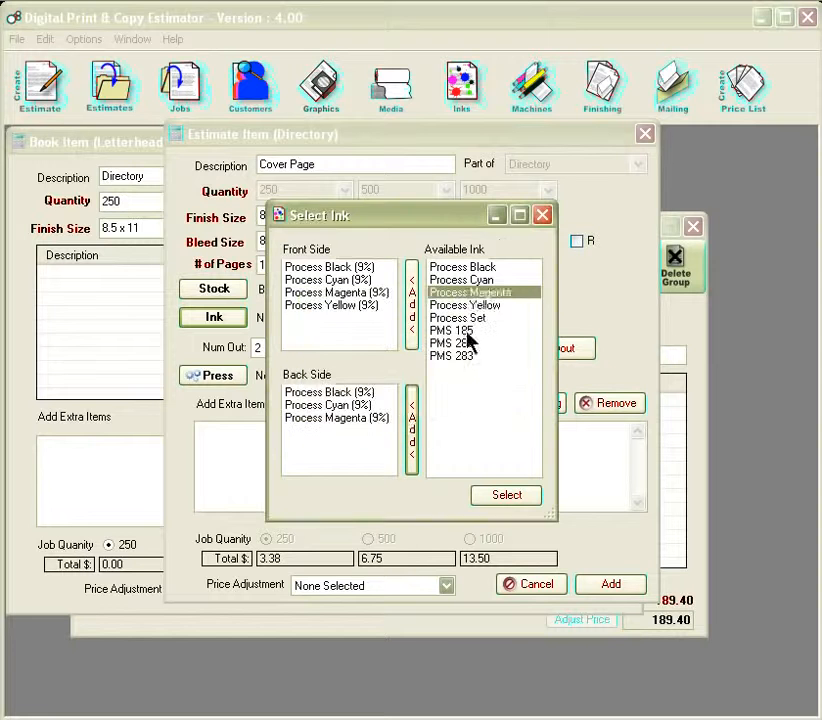
pyautogui.click(468, 305)
pyautogui.click(415, 422)
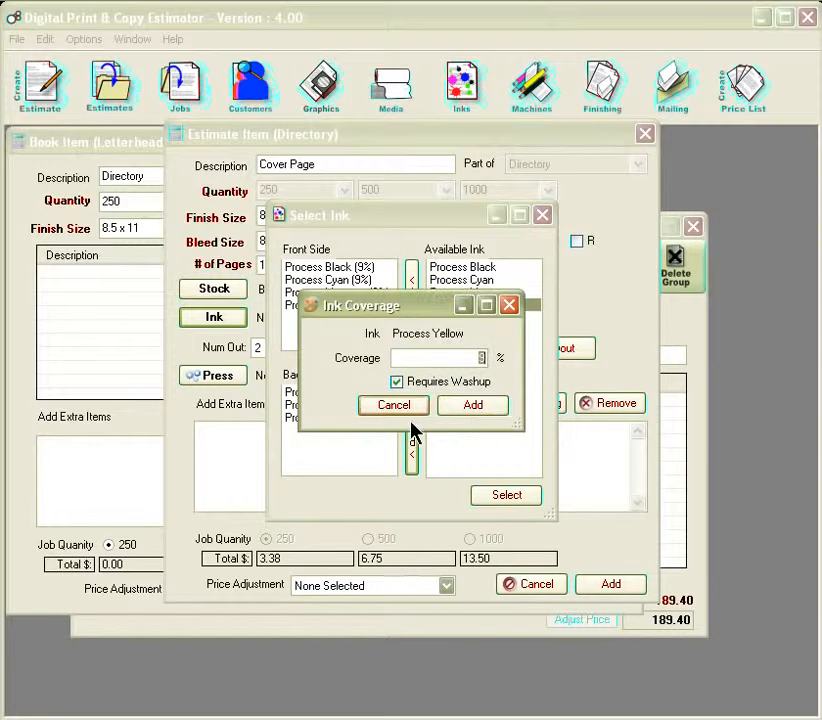
pyautogui.click(459, 407)
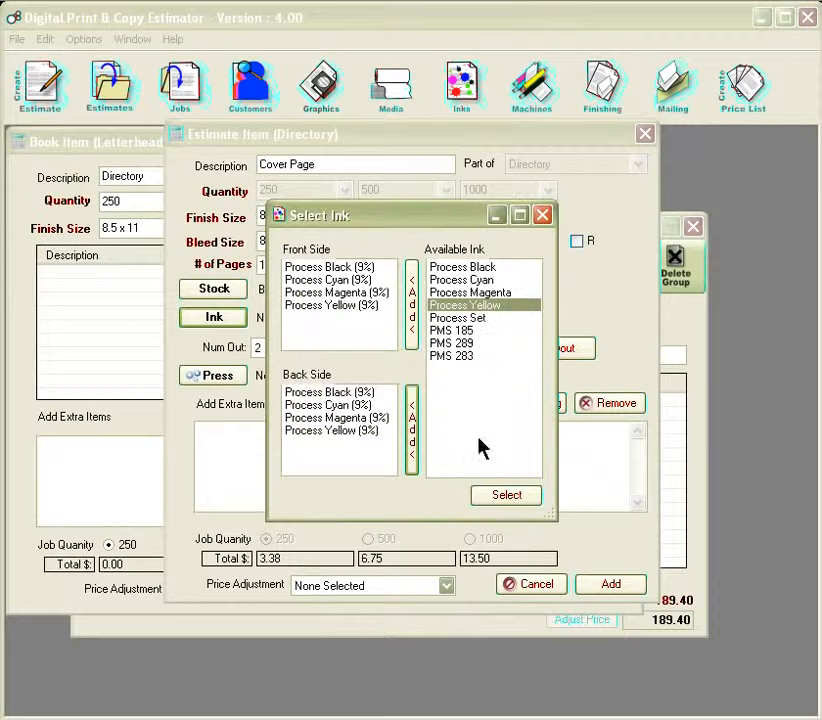
pyautogui.click(507, 496)
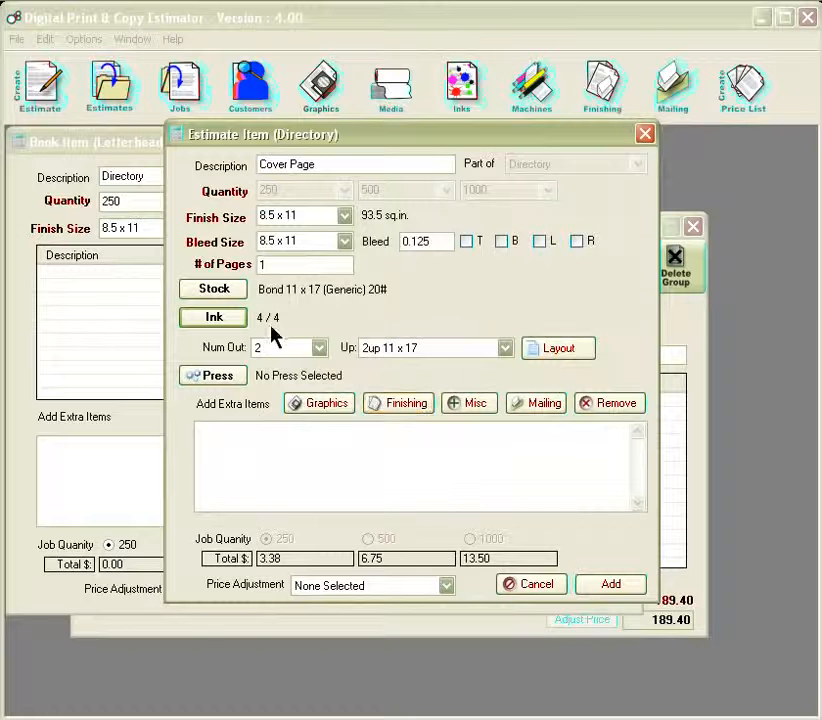
# Step: Assign the Offset 1 press to the cover page item
pyautogui.click(213, 378)
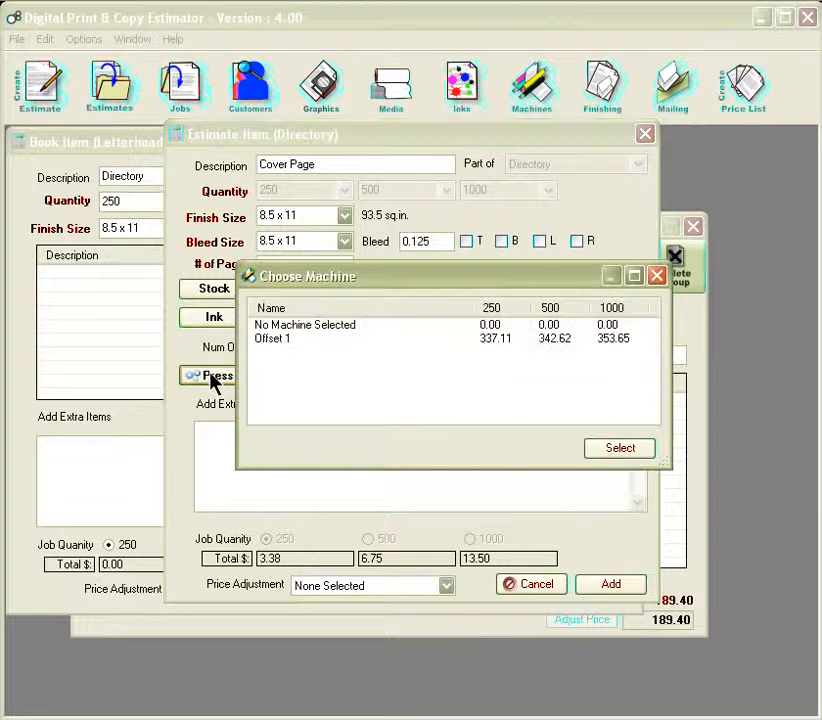
pyautogui.click(310, 343)
pyautogui.doubleClick(310, 343)
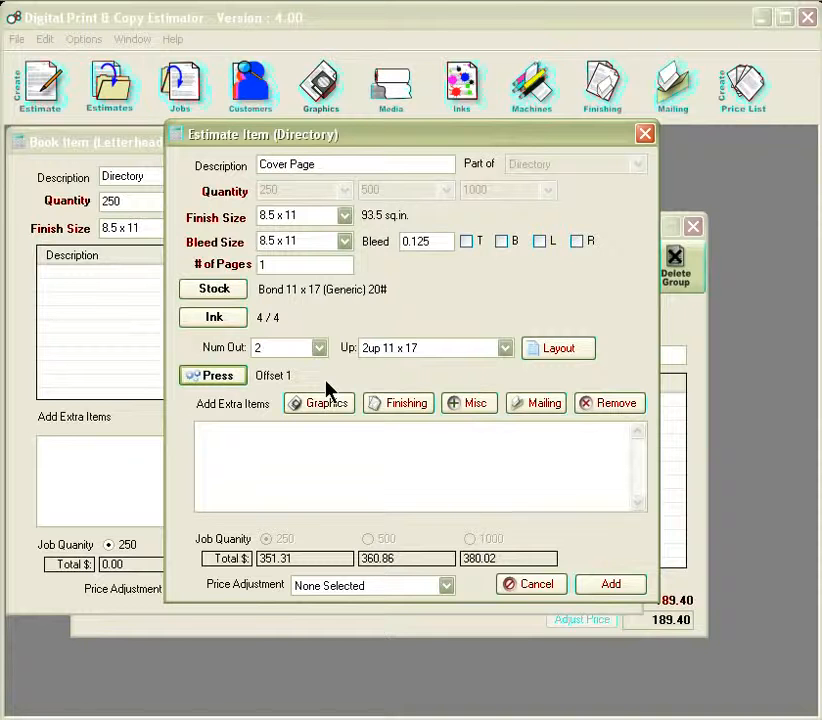
# Step: Add Scoring as a finishing extra on the cover and add the cover item to the Directory book
pyautogui.click(341, 405)
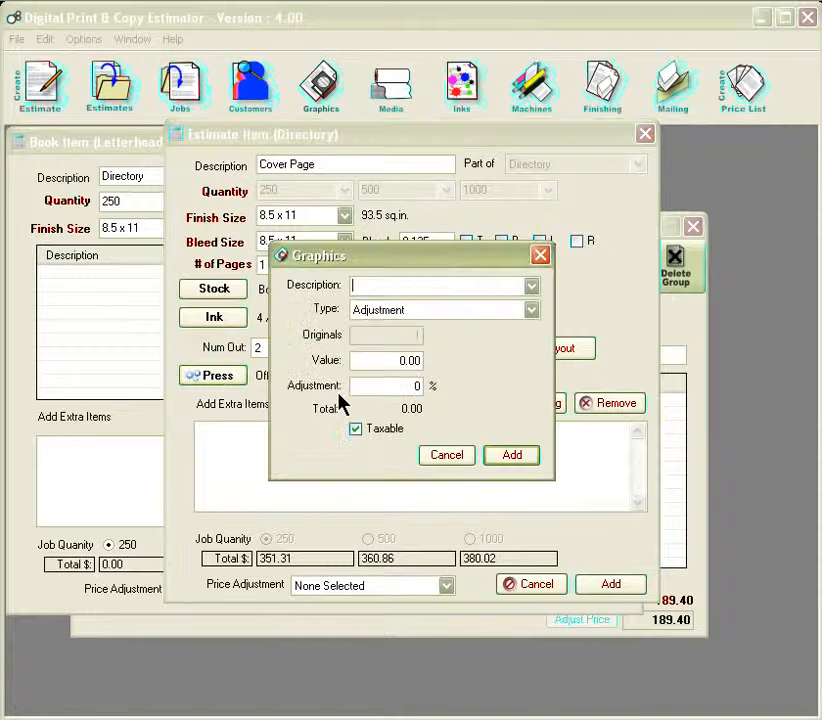
pyautogui.click(452, 457)
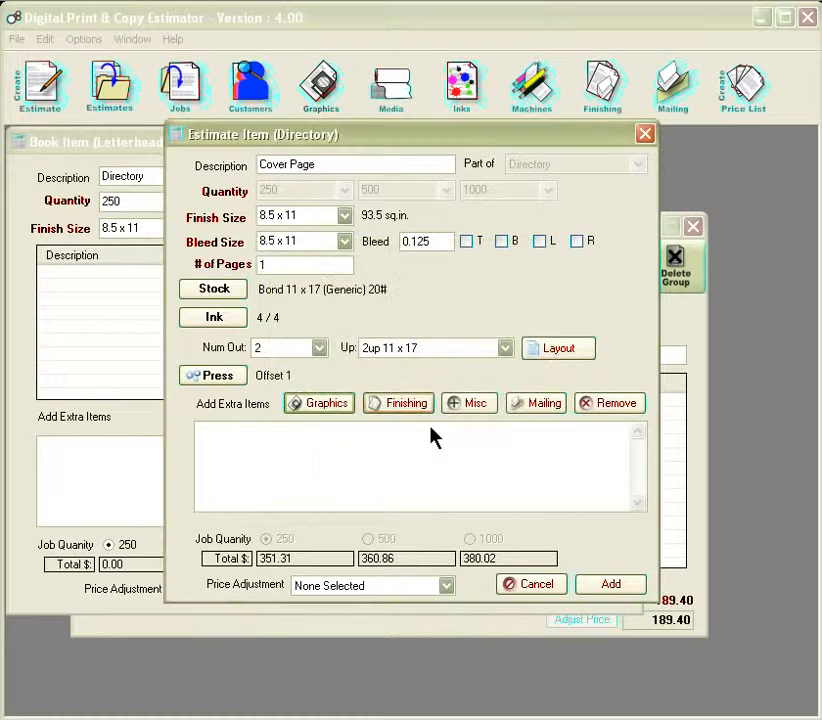
pyautogui.click(410, 402)
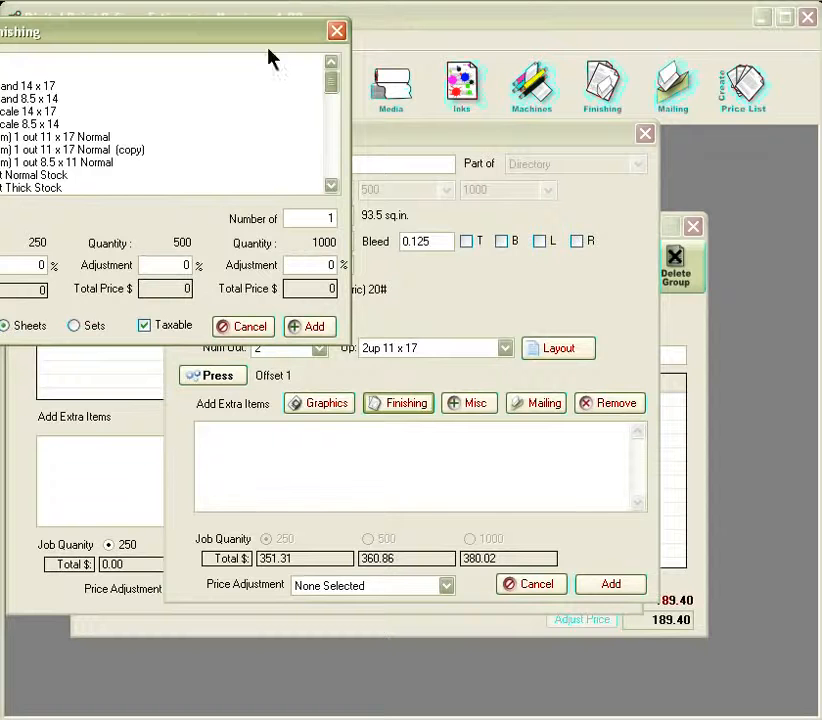
pyautogui.moveTo(266, 40); pyautogui.dragTo(352, 59)
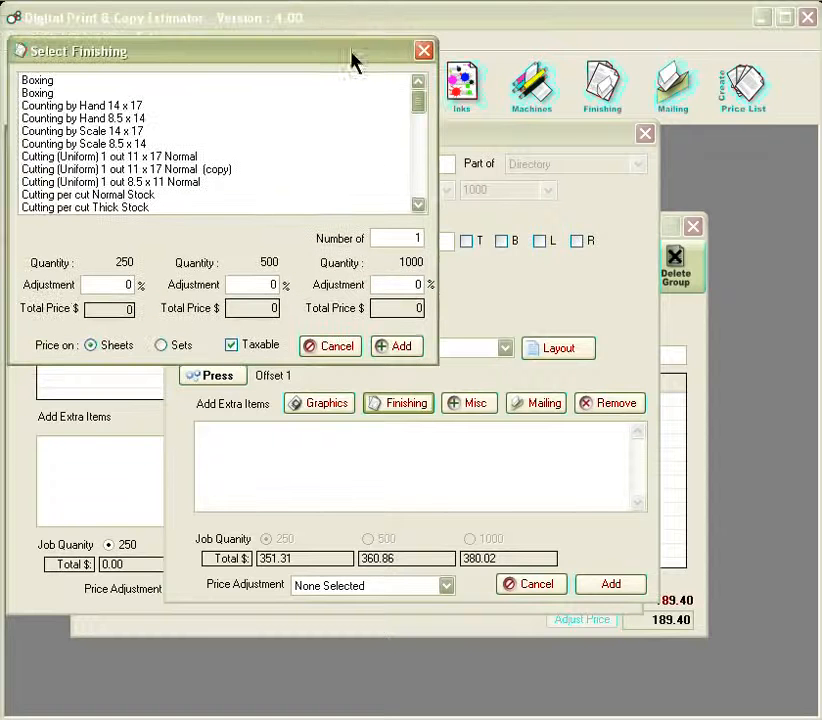
pyautogui.click(420, 206)
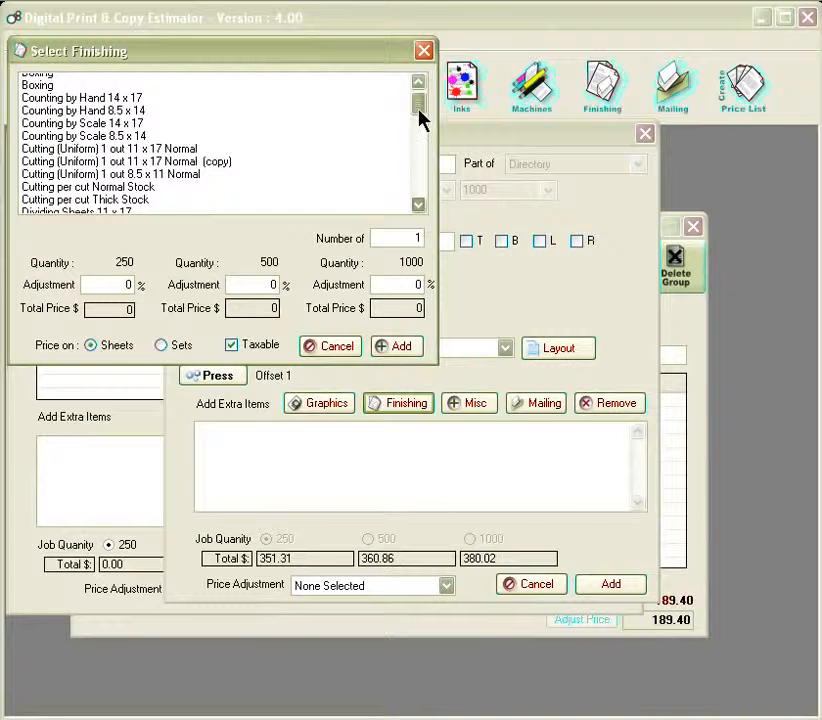
pyautogui.moveTo(420, 118); pyautogui.dragTo(414, 199)
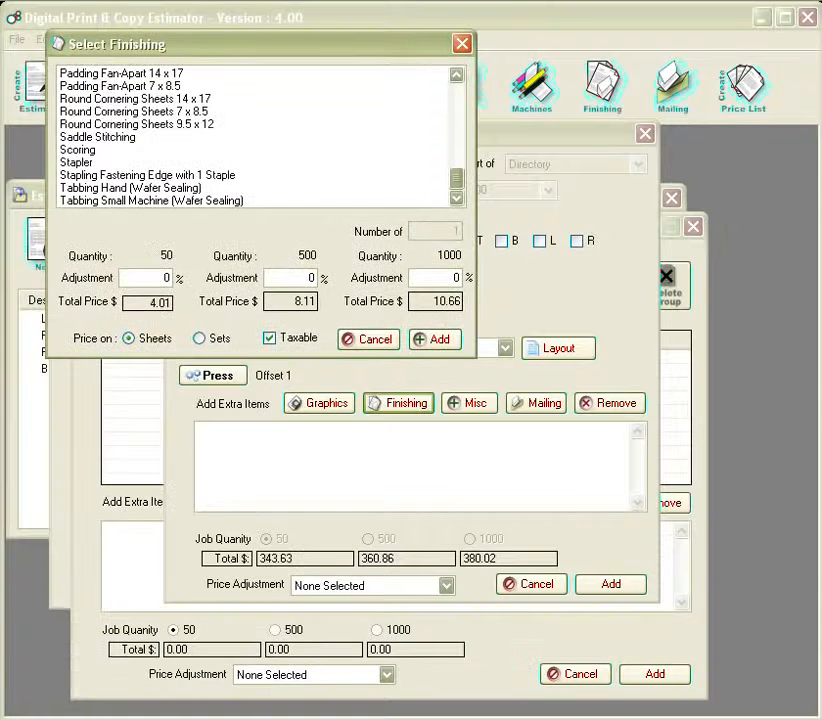
pyautogui.click(85, 153)
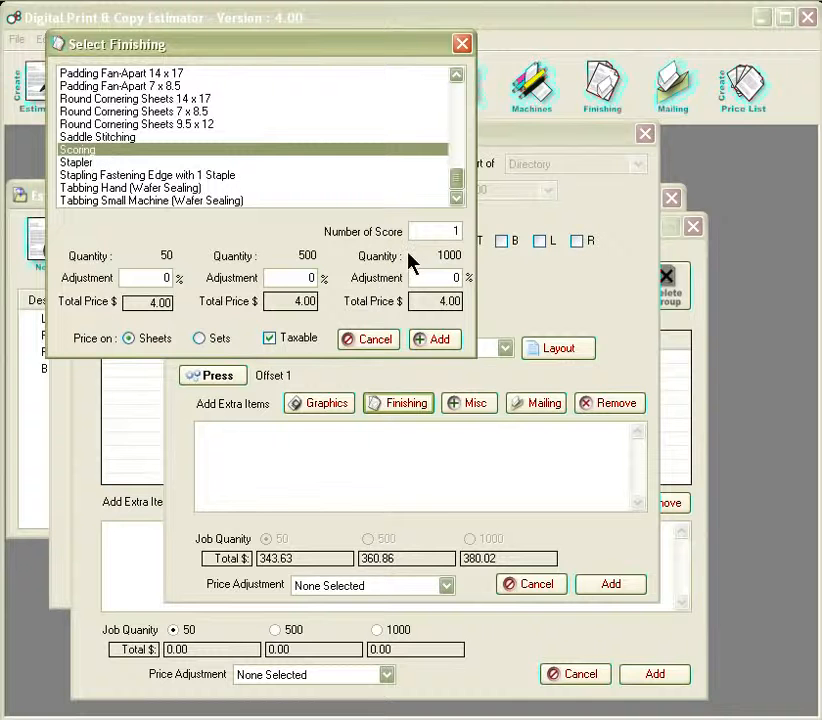
pyautogui.click(438, 339)
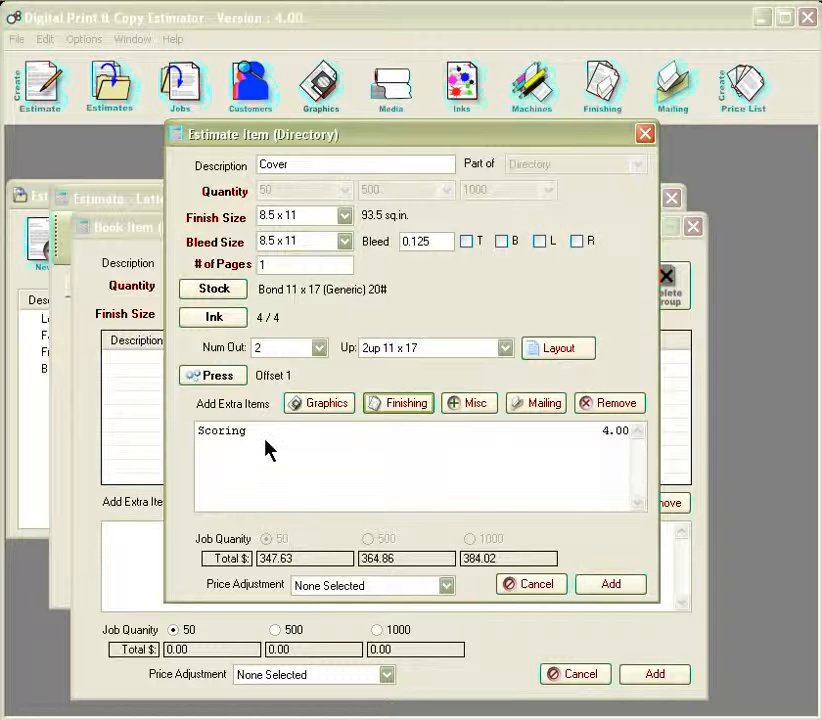
pyautogui.click(608, 586)
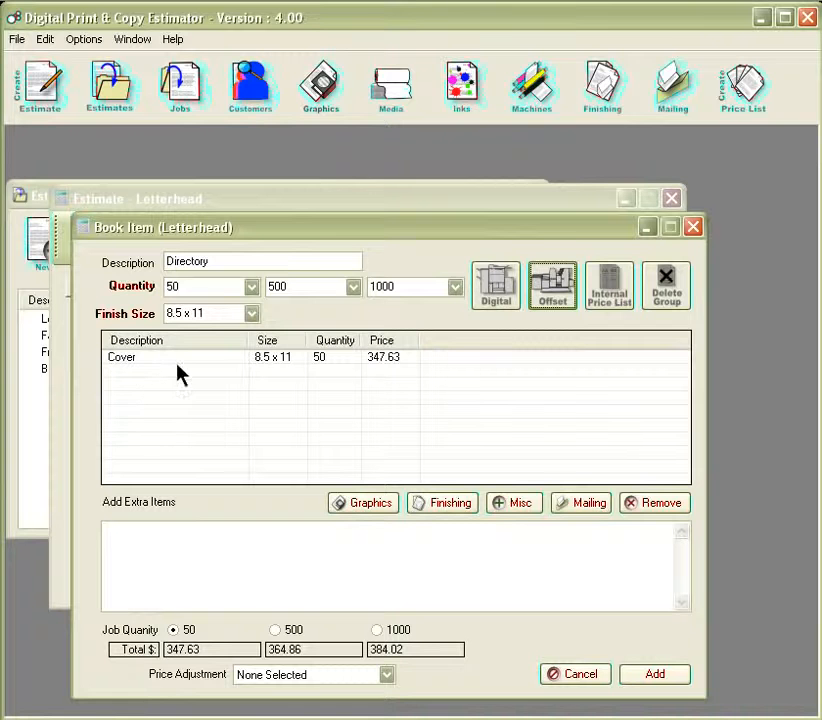
# Step: Create an offset item described as Text Pages, using Bond 11 x 17 stock and the Offset 1 press
pyautogui.click(553, 290)
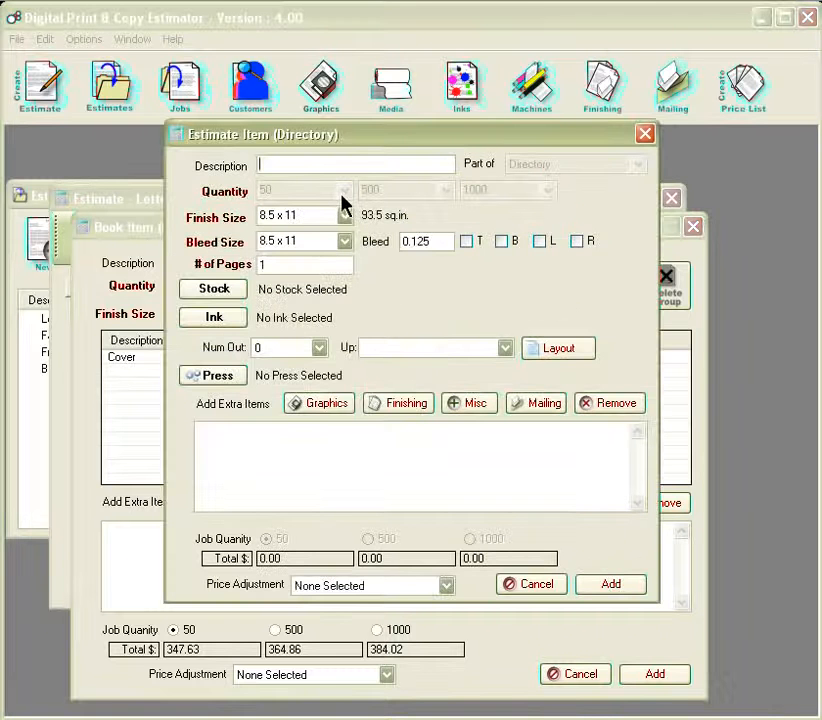
pyautogui.write('Text Pages')
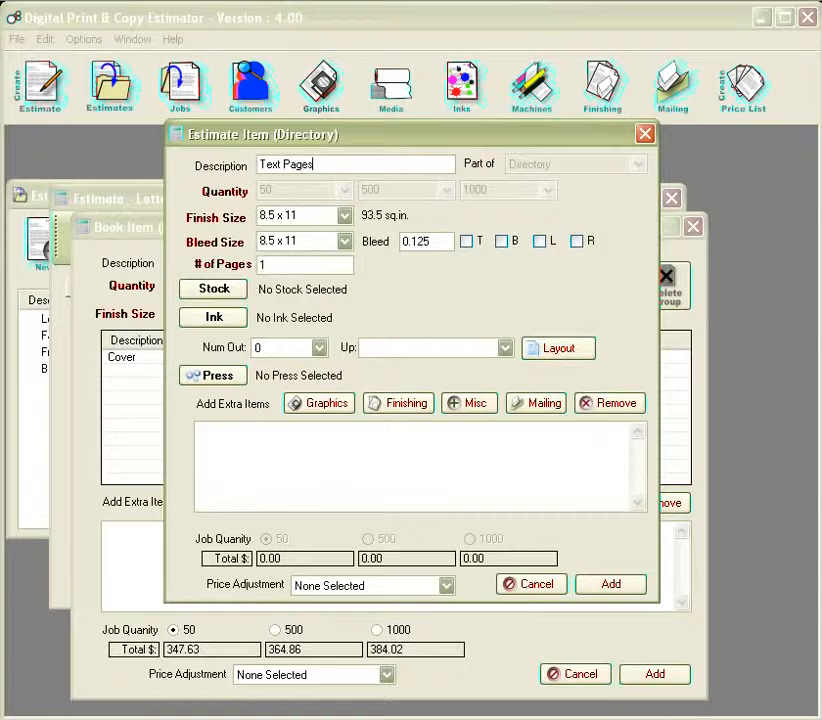
pyautogui.click(212, 288)
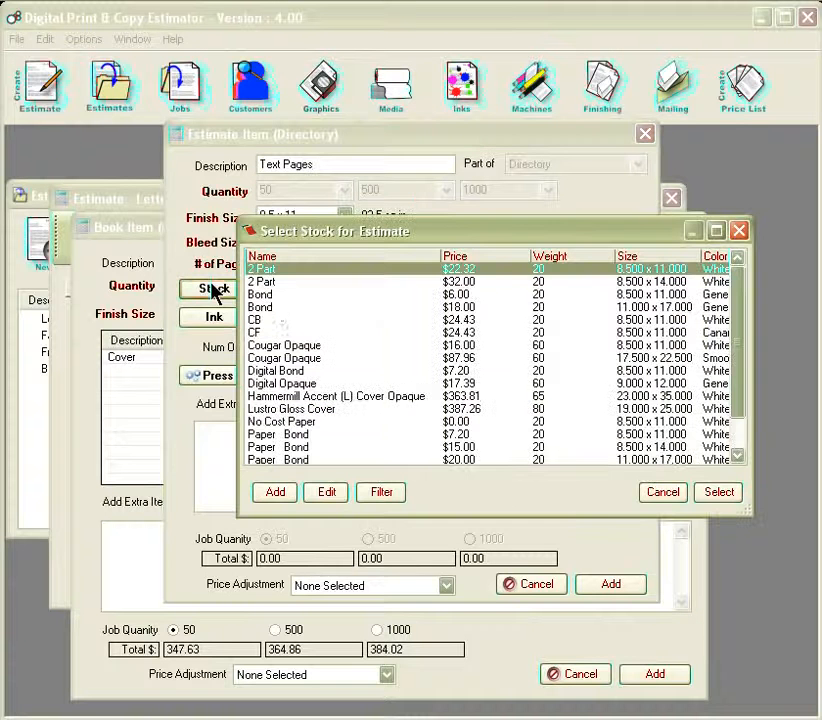
pyautogui.click(262, 295)
pyautogui.doubleClick(271, 309)
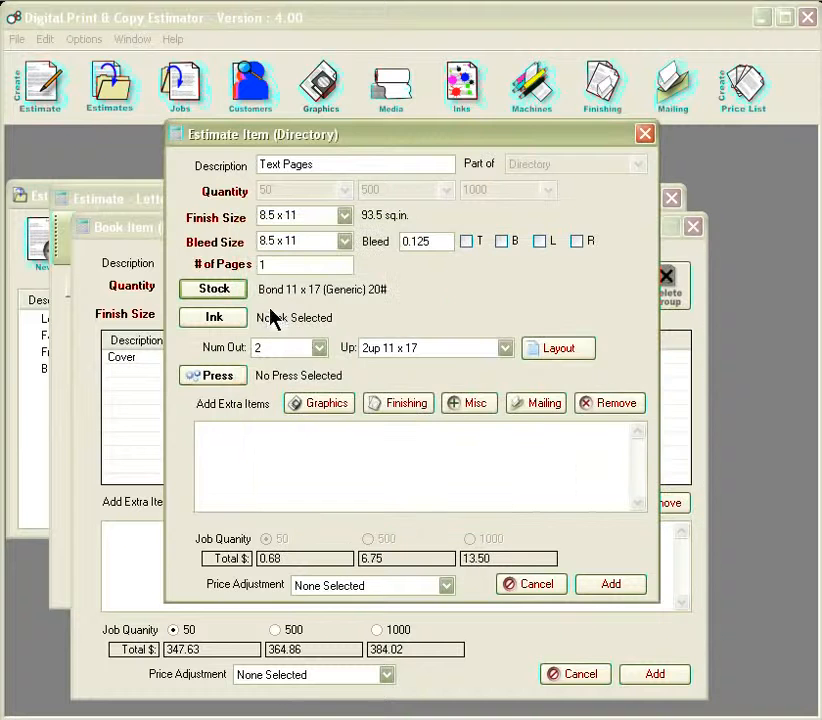
pyautogui.click(218, 377)
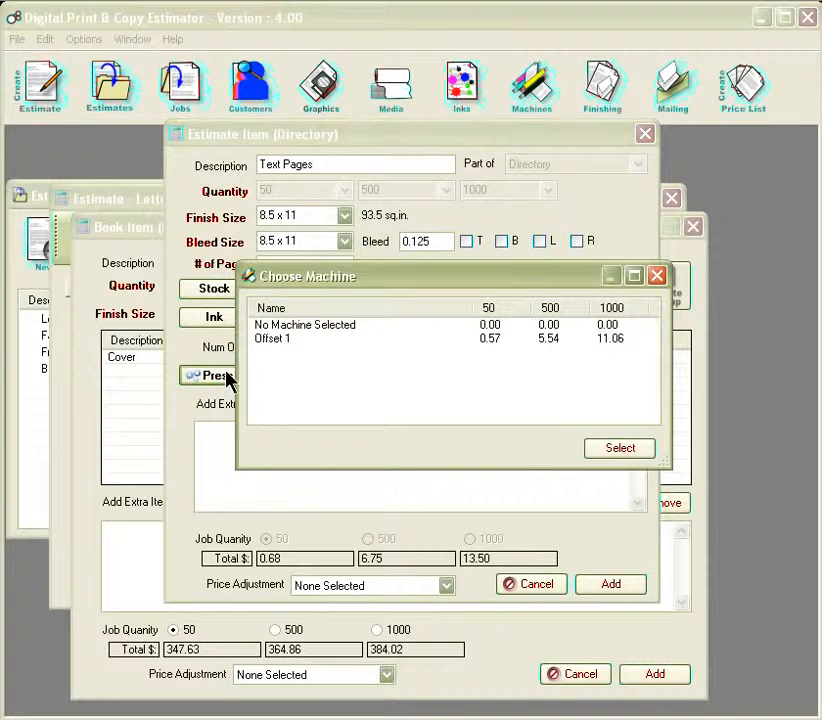
pyautogui.doubleClick(279, 343)
# Step: Add Process Black at 9% coverage to the front and back sides and add the Text Pages item to the book
pyautogui.click(225, 317)
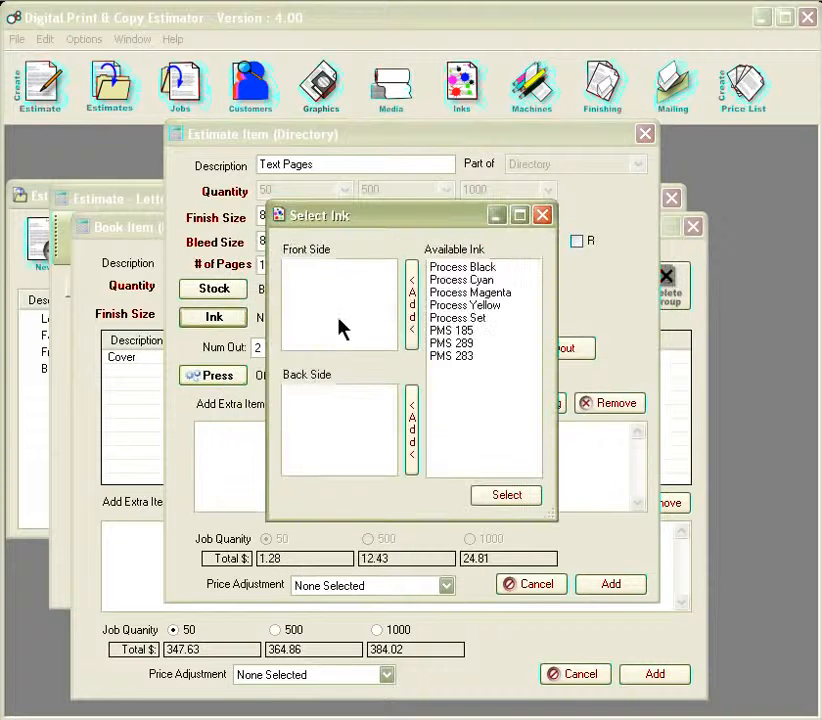
pyautogui.click(441, 270)
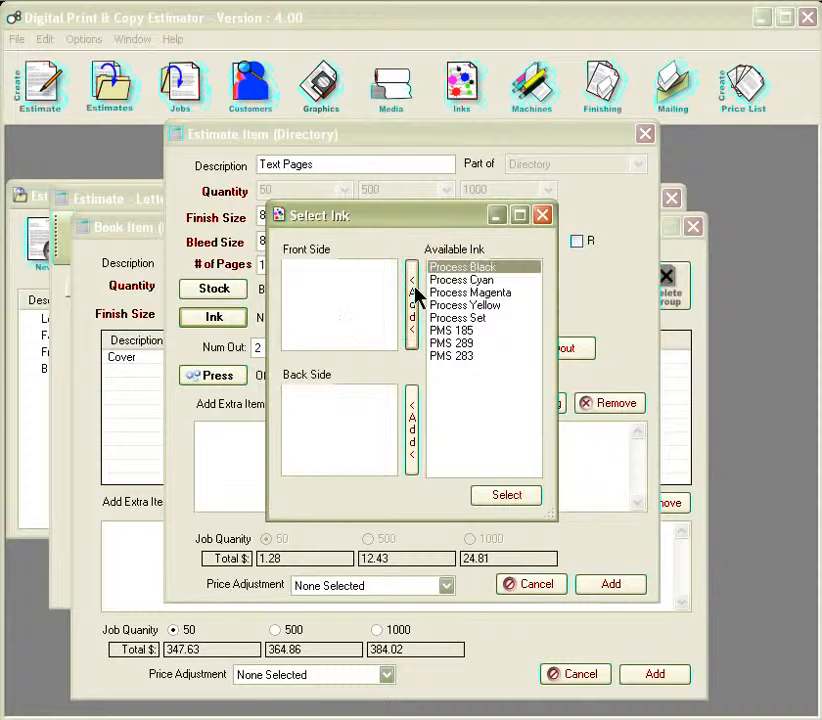
pyautogui.click(413, 297)
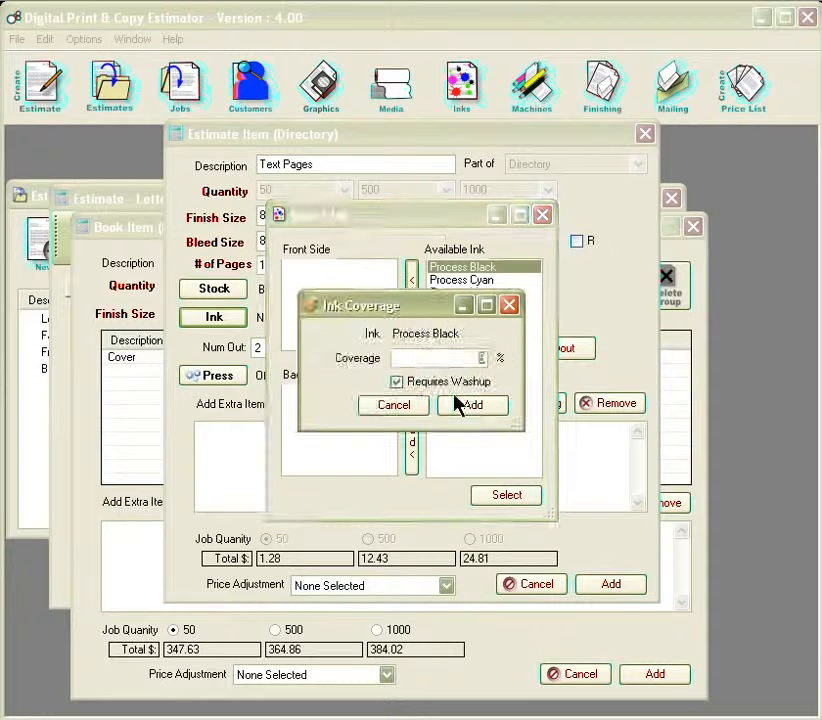
pyautogui.click(457, 401)
pyautogui.click(420, 437)
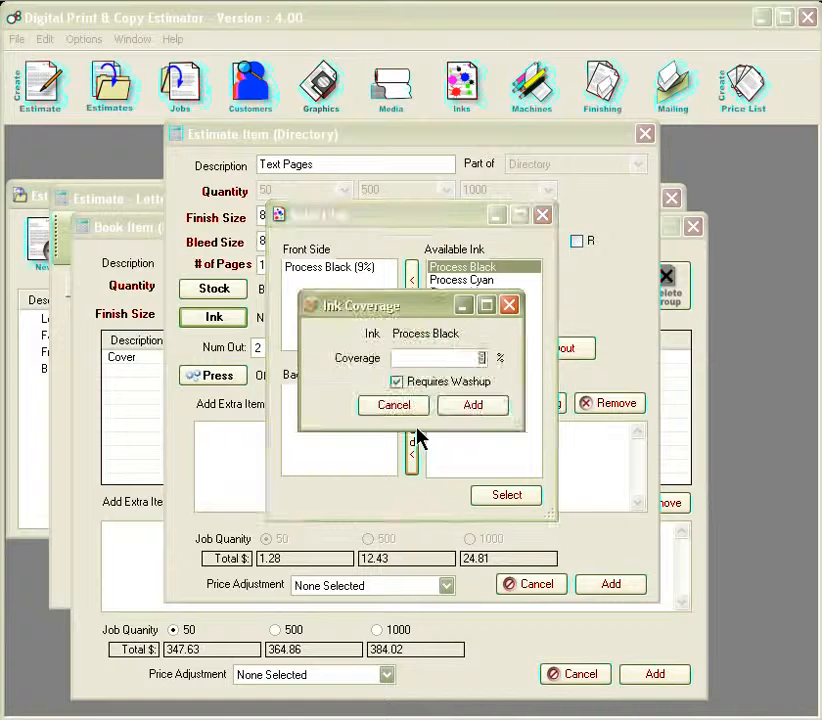
pyautogui.click(494, 407)
pyautogui.click(507, 494)
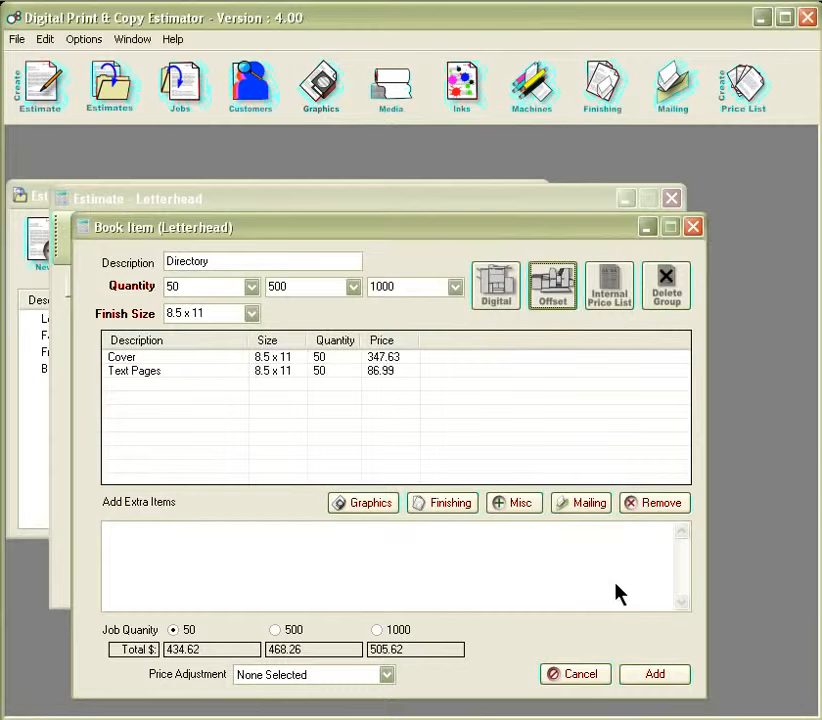
pyautogui.click(621, 587)
# Step: Add Folding Normal (Table Top 11 x 17) as a finishing extra for the whole Directory book
pyautogui.click(444, 502)
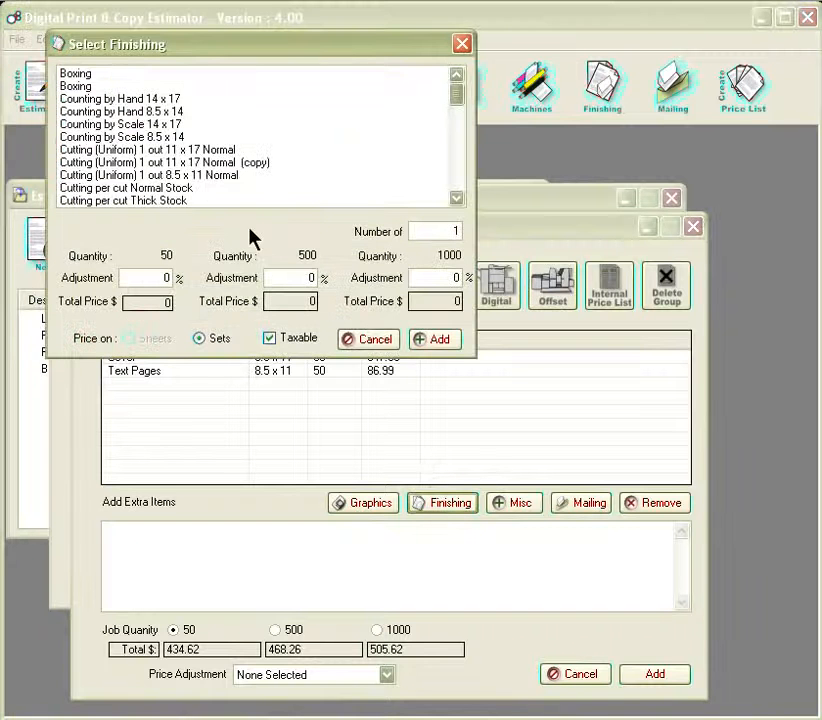
pyautogui.click(169, 176)
pyautogui.scroll(-1, 168, 177)
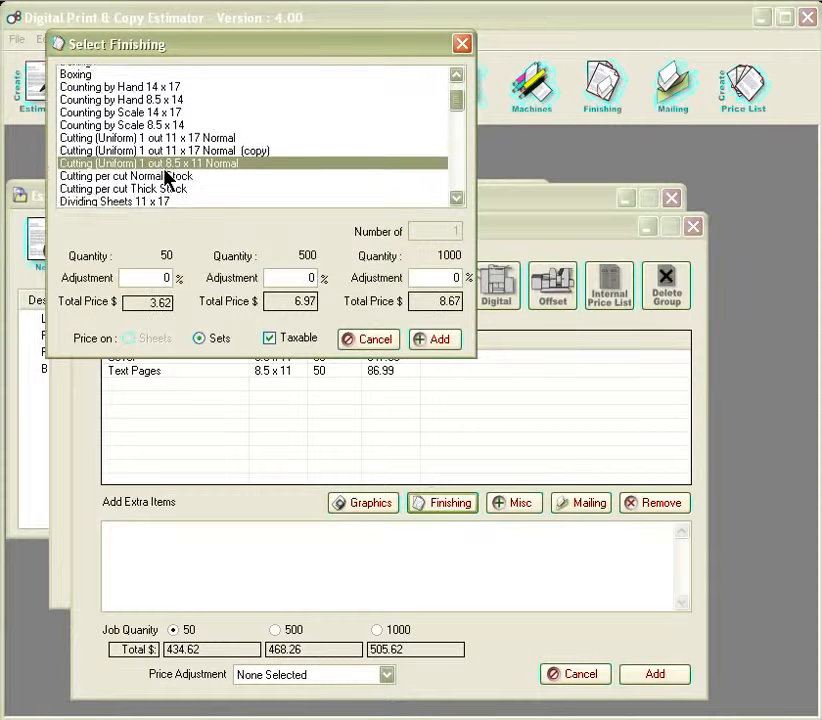
pyautogui.scroll(-5, 169, 177)
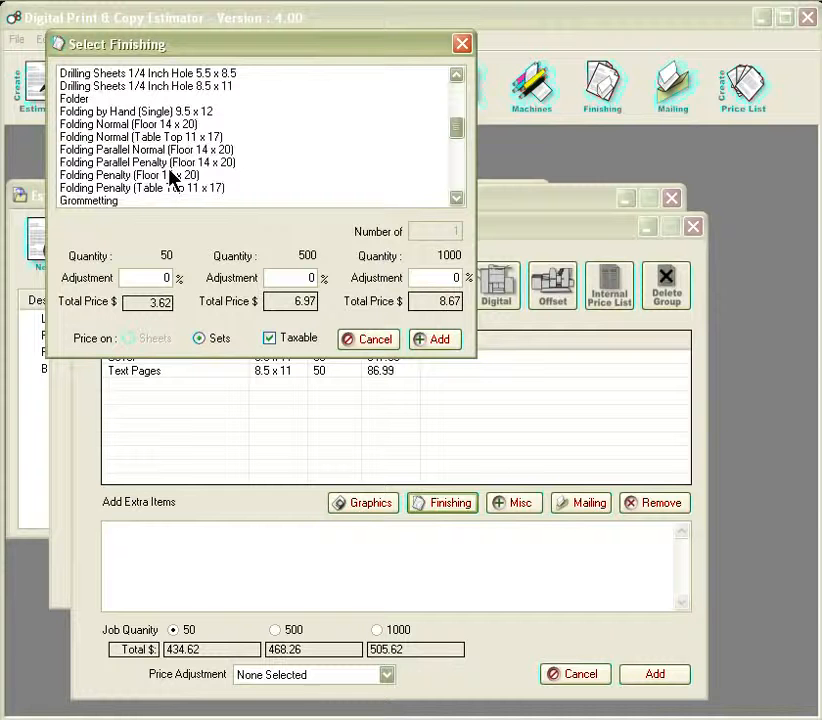
pyautogui.scroll(-1, 170, 172)
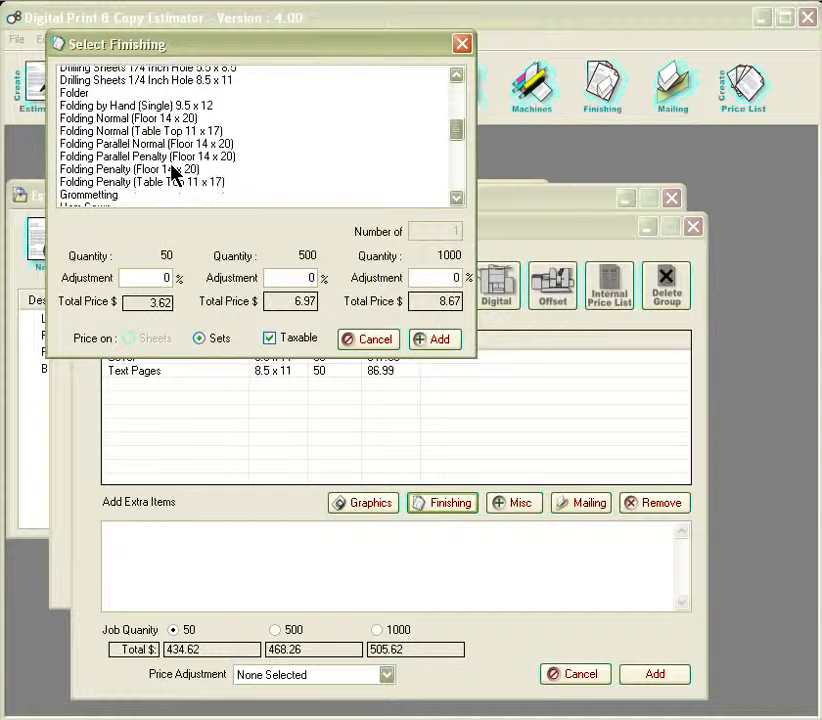
pyautogui.scroll(-1, 172, 168)
pyautogui.click(440, 340)
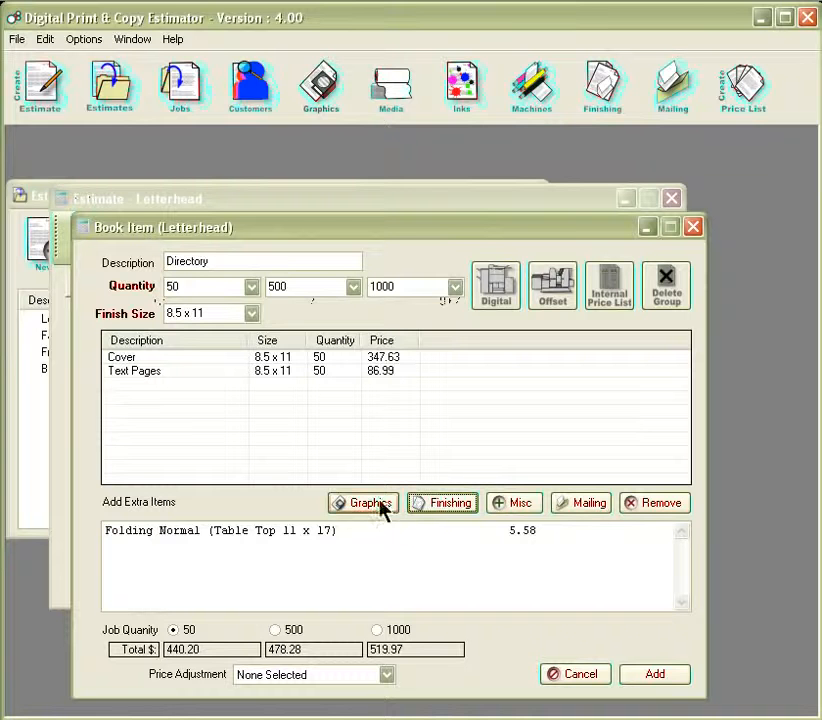
# Step: Review the settings of the book's folding extra and close them without changes
pyautogui.click(334, 534)
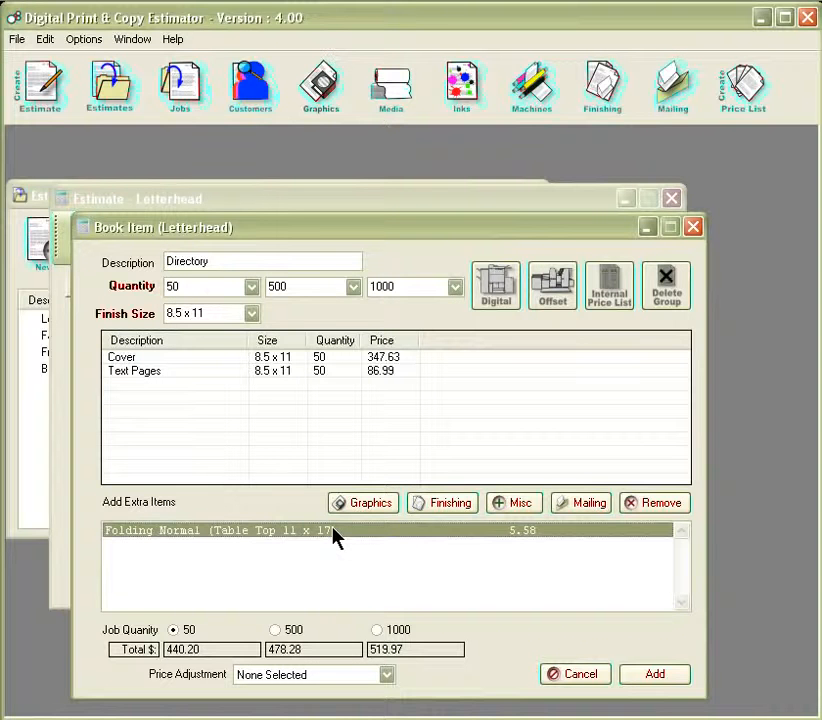
pyautogui.doubleClick(282, 532)
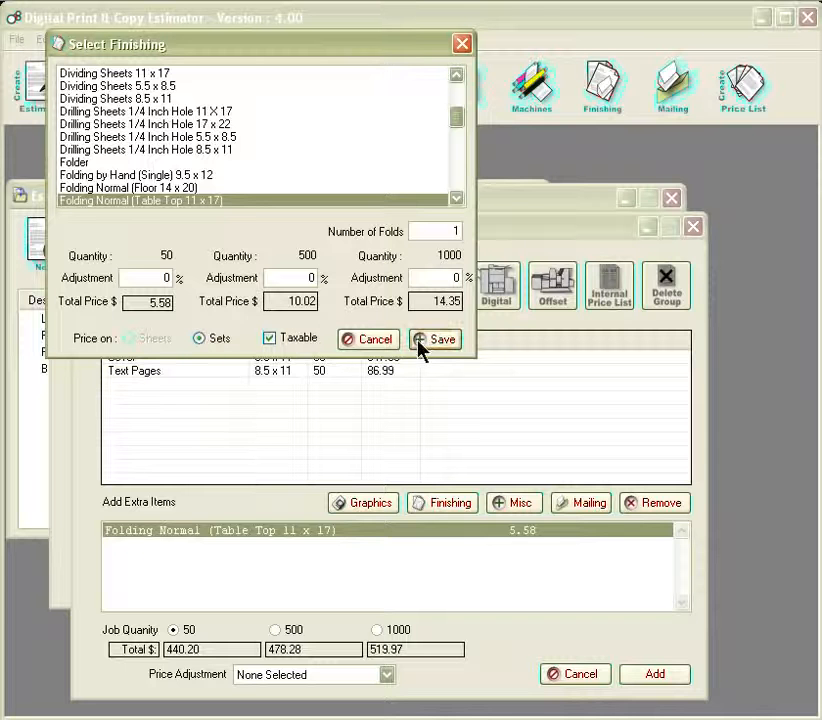
pyautogui.click(463, 46)
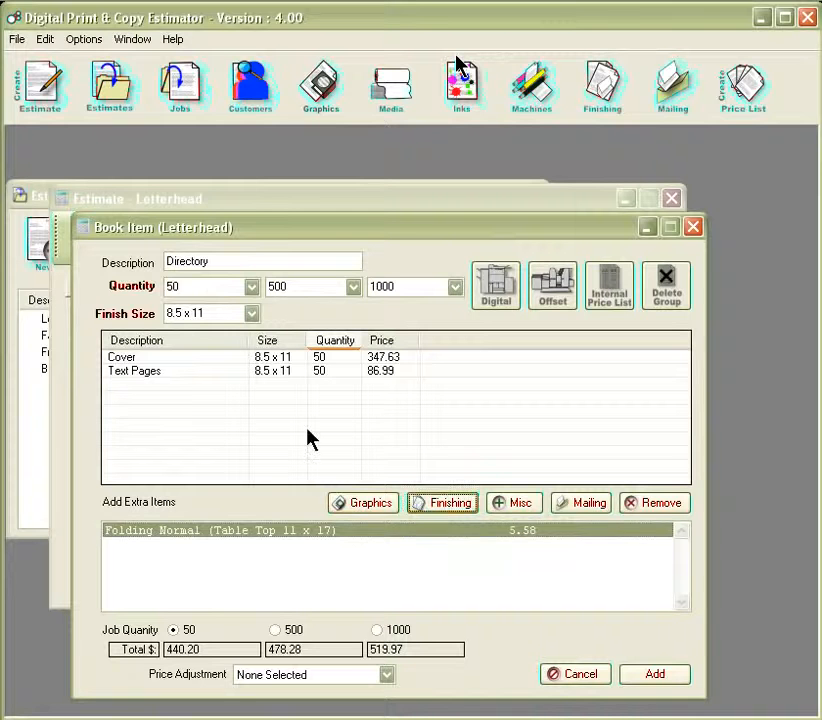
# Step: Add Saddle Stitching as a finishing extra for the book and add the finished Directory to the estimate
pyautogui.click(144, 138)
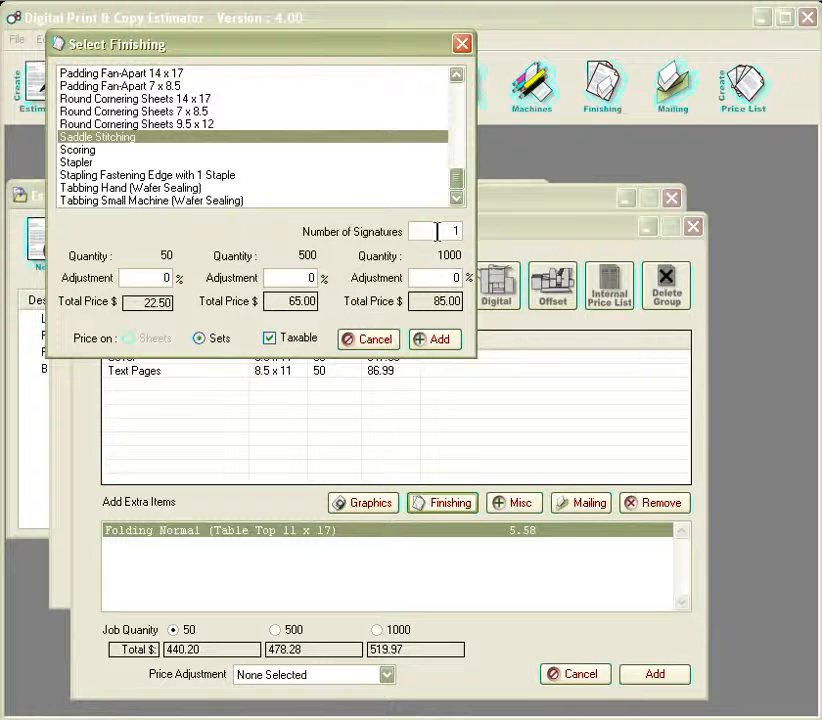
pyautogui.click(433, 339)
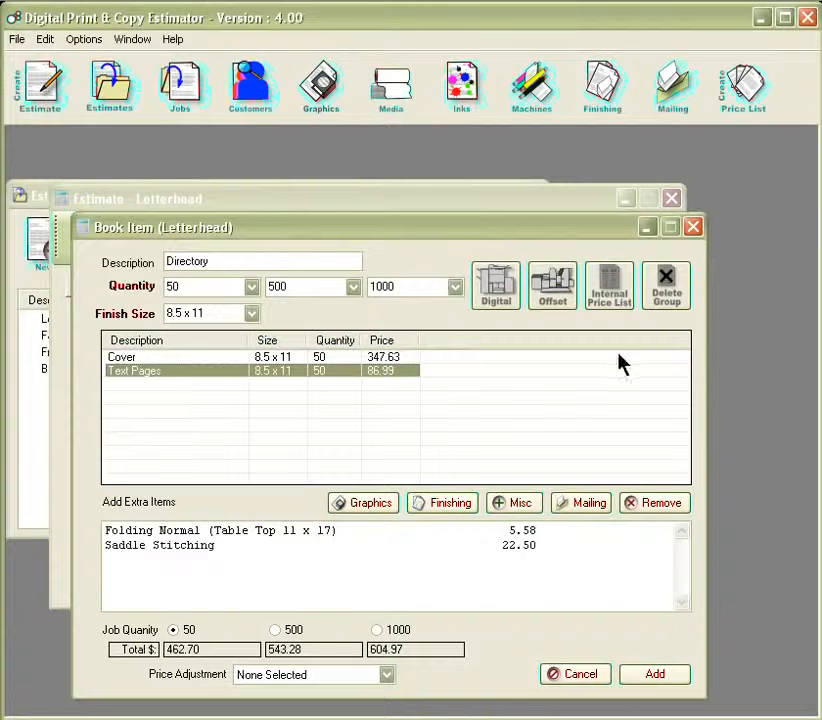
pyautogui.click(650, 675)
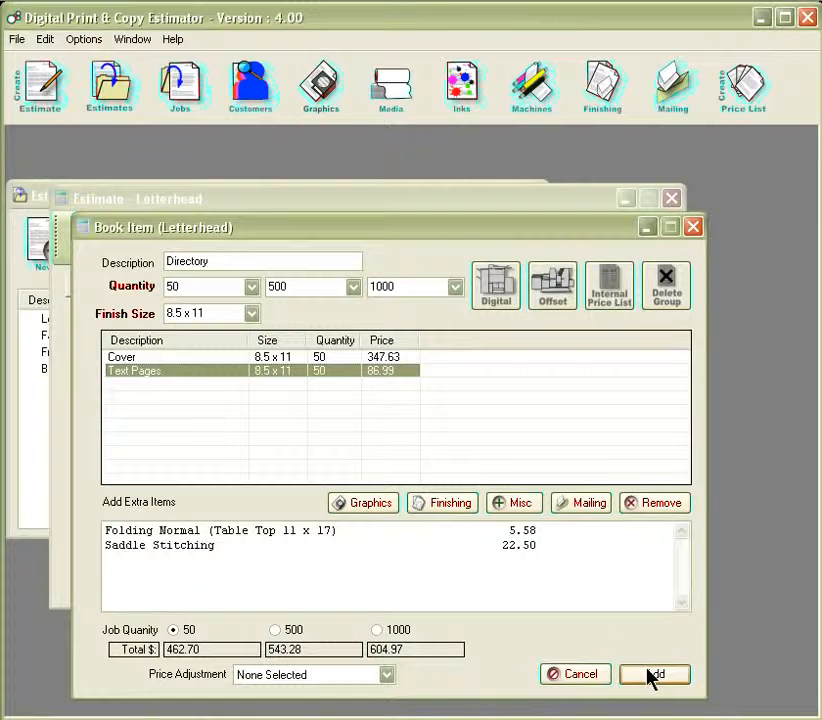
pyautogui.click(650, 675)
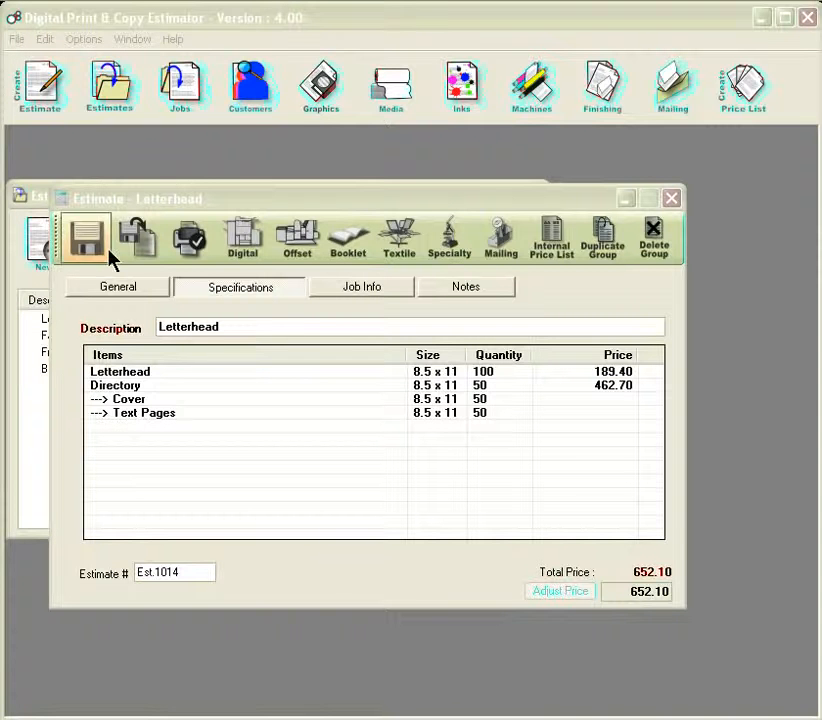
# Step: Start printing the estimate containing the Letterhead and Directory items
pyautogui.click(178, 246)
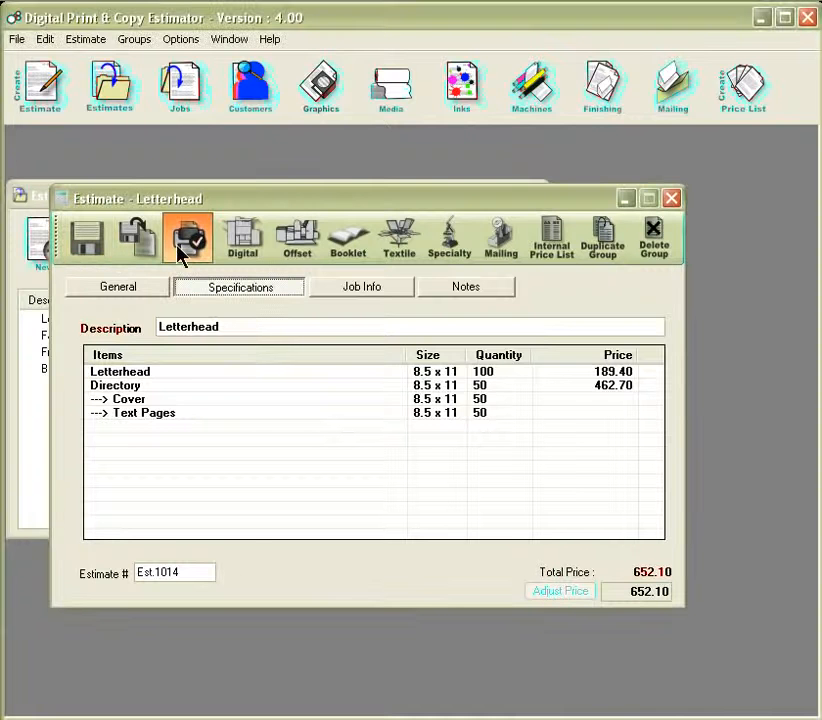